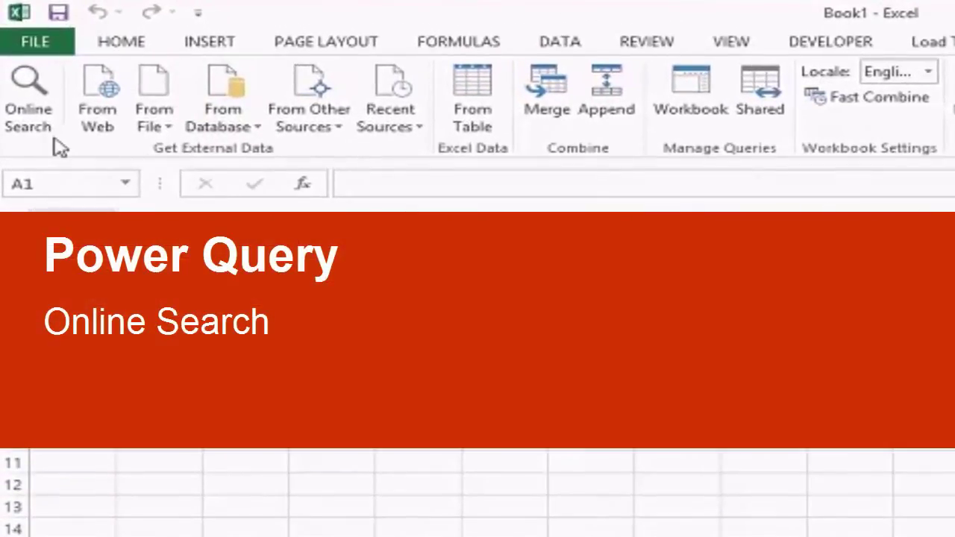
Step: Open the online data search and search for "largest cities in americas"
click(55, 131)
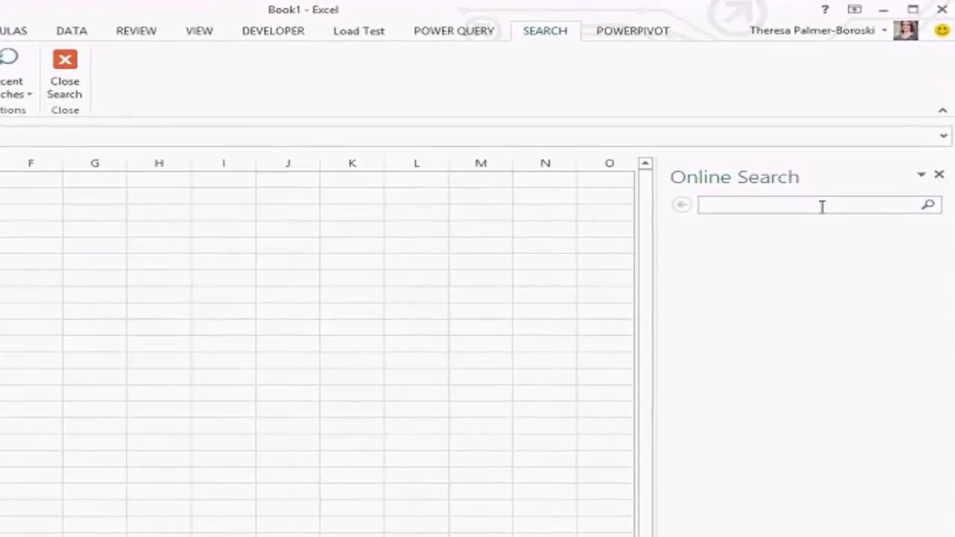
text(largest)
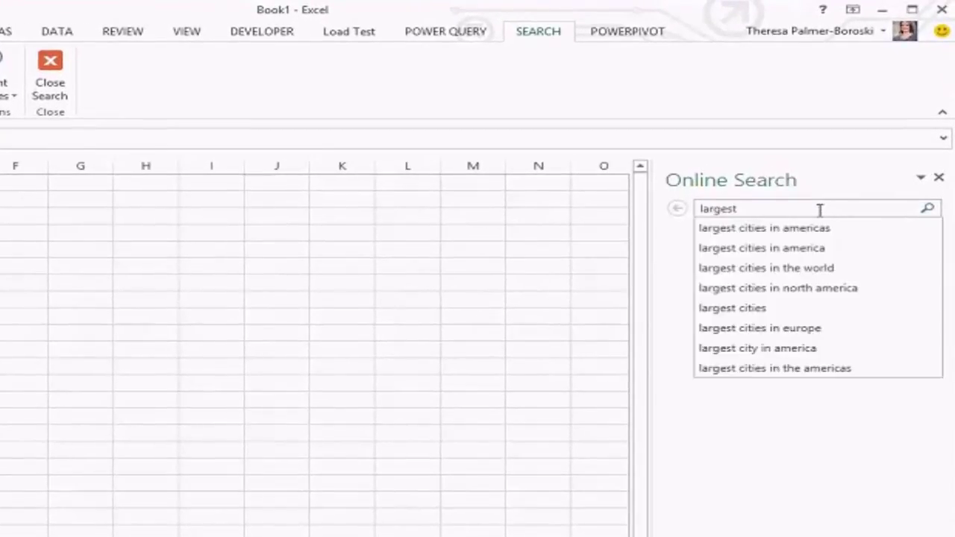
key(Down)
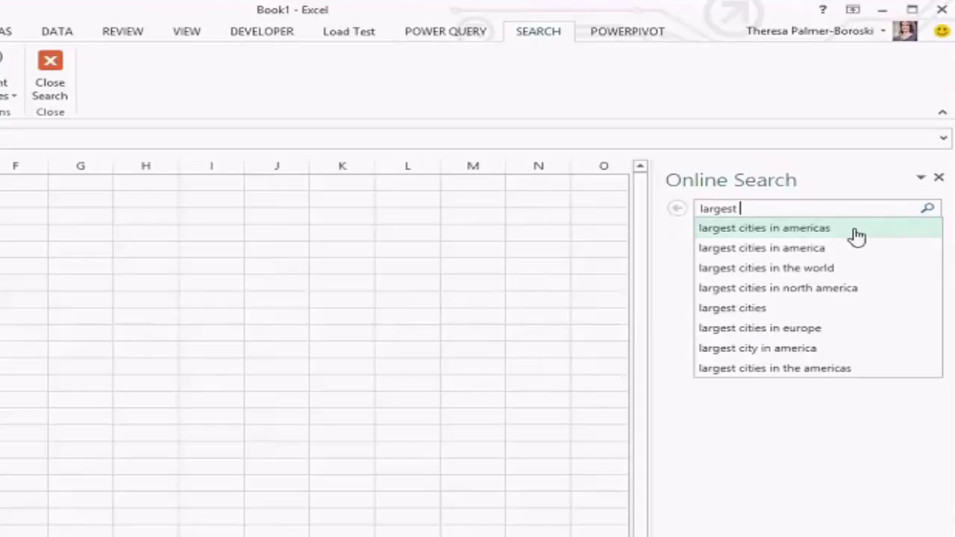
click(856, 230)
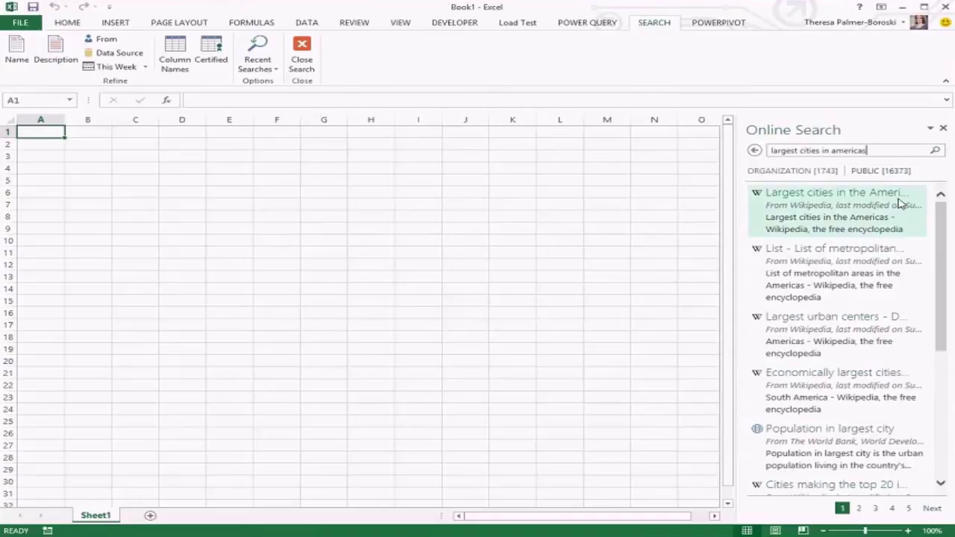
Step: Preview the public search results and load the Wikipedia table "Largest cities in the Americas" into the workbook
mouse_move(880, 226)
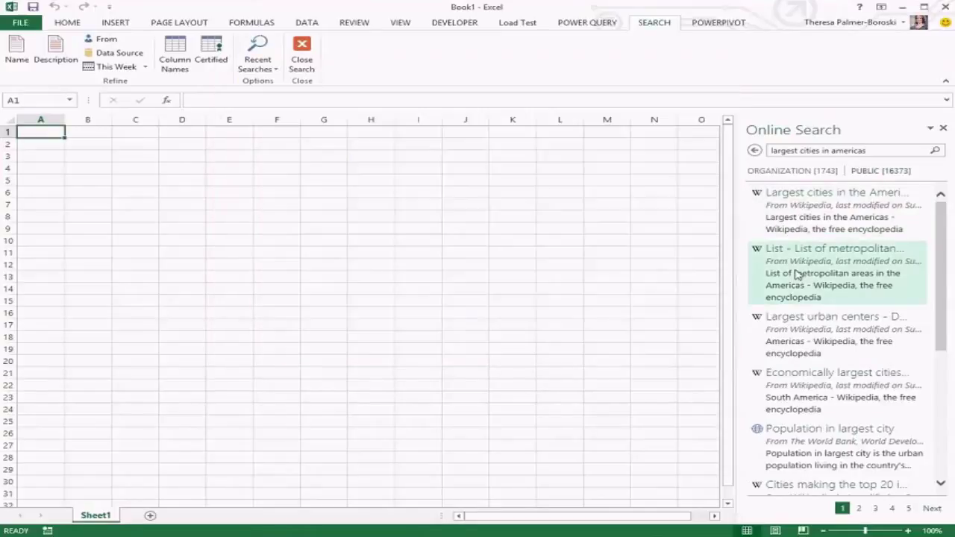
mouse_move(802, 290)
mouse_move(806, 364)
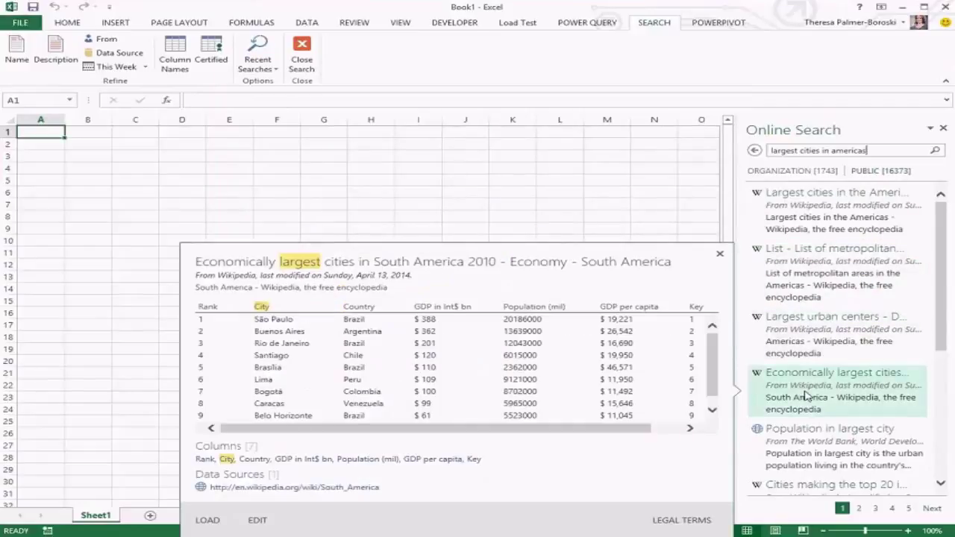
mouse_move(815, 445)
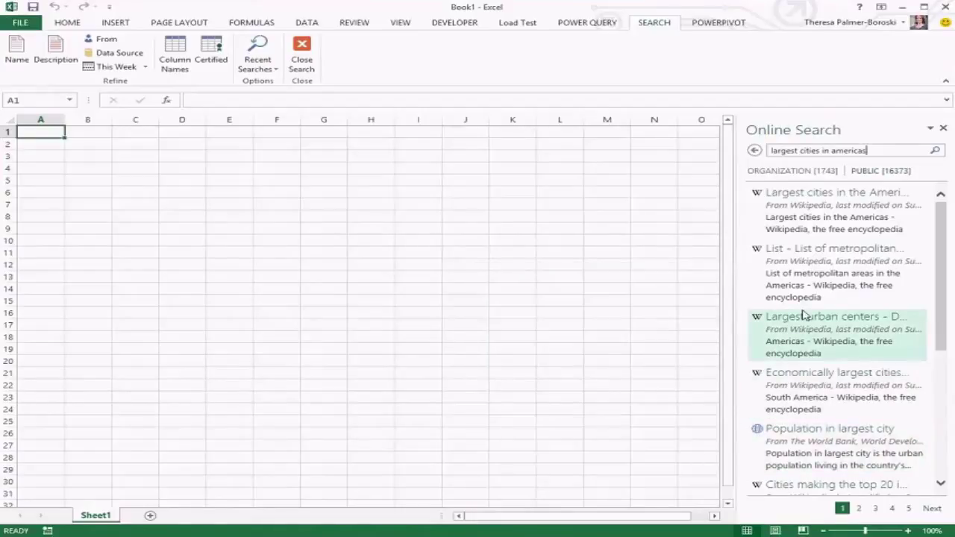
right_click(814, 216)
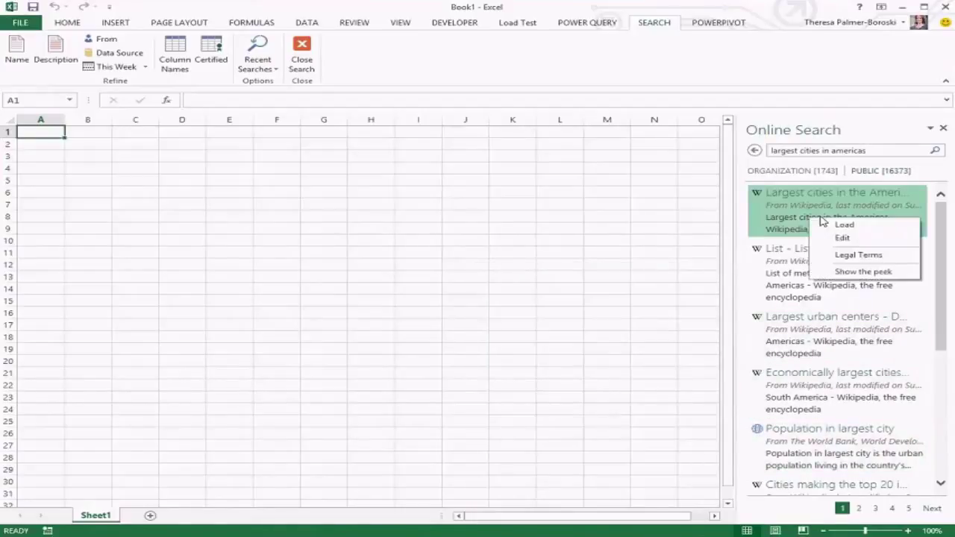
click(824, 222)
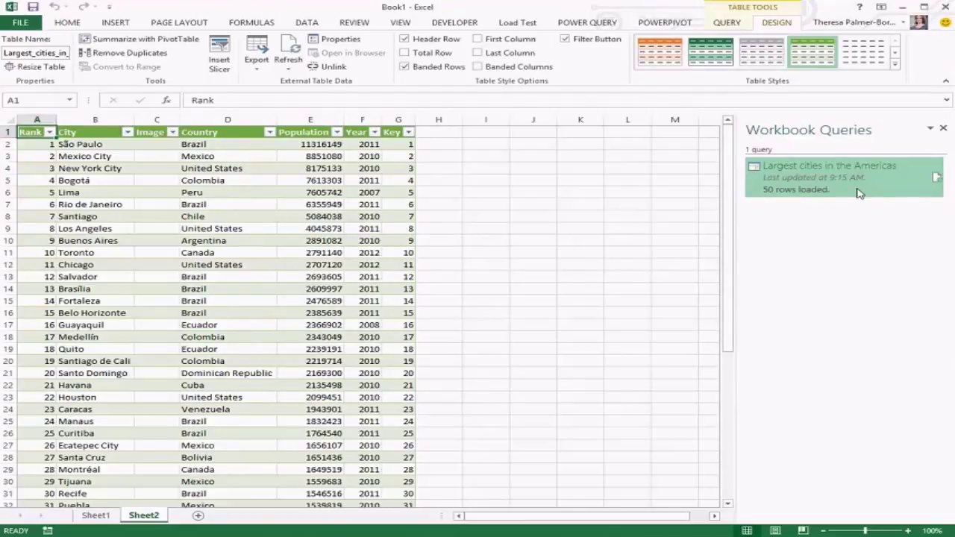
Step: Create a Power View report from the loaded cities table and change its visualization to a map
click(936, 177)
click(98, 26)
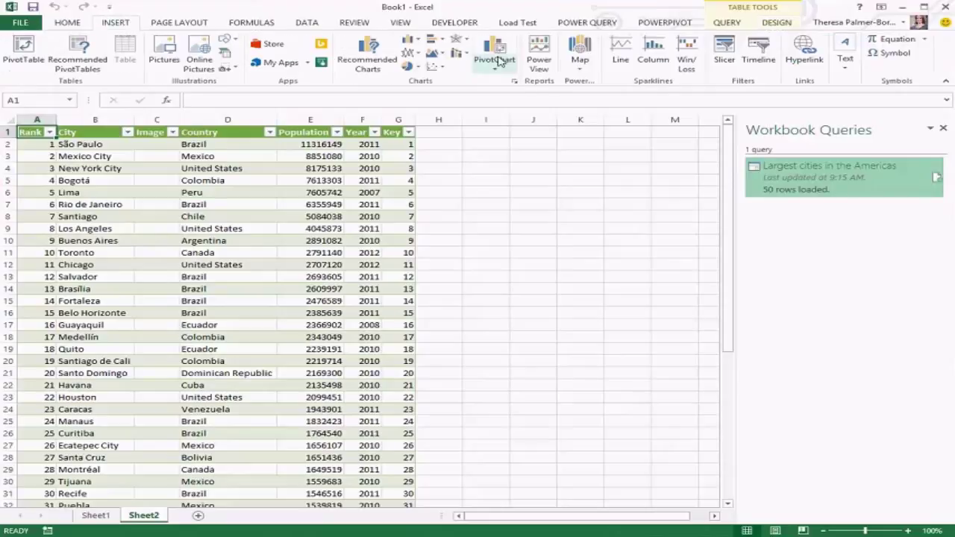
click(539, 57)
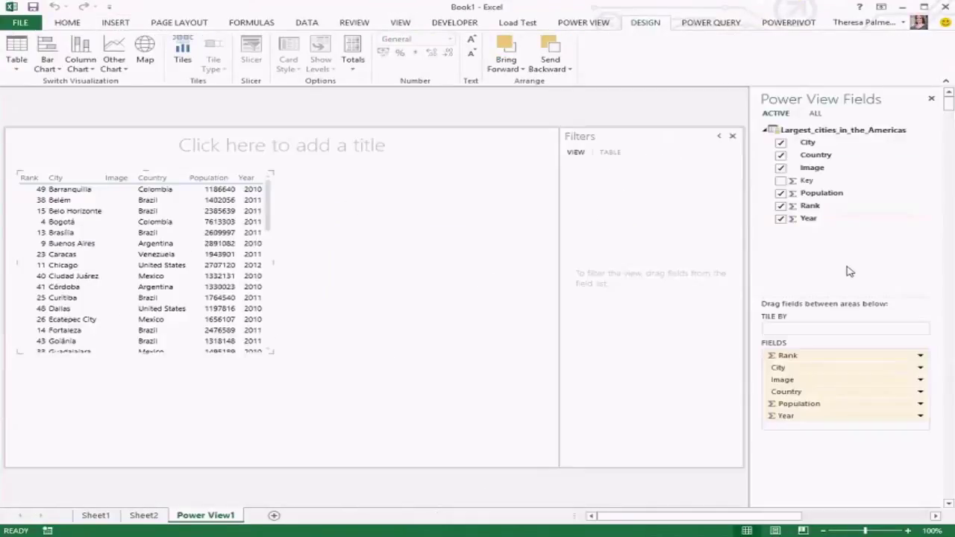
drag(850, 358, 835, 270)
click(144, 51)
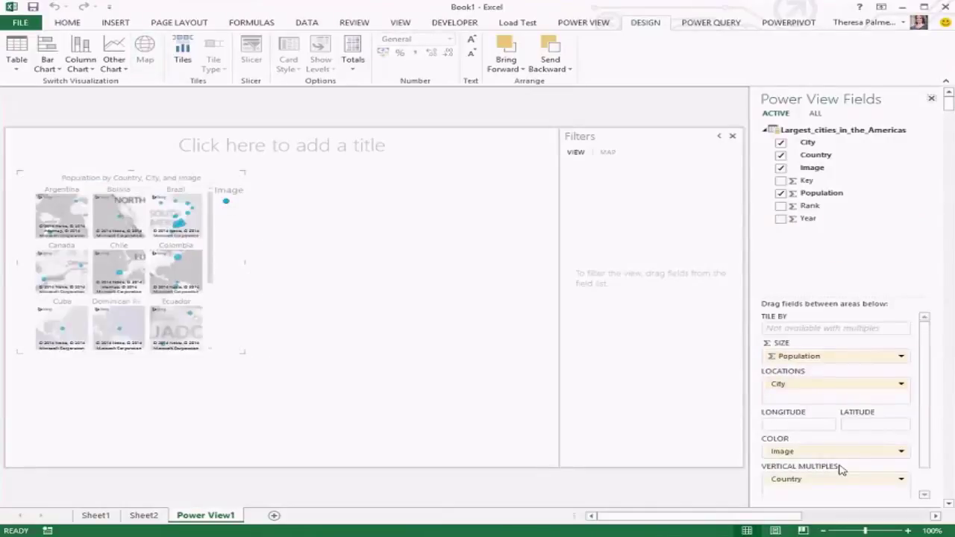
Step: Use Country as both an additional location and the color field of the map, and enlarge the map across the report
drag(835, 484, 833, 399)
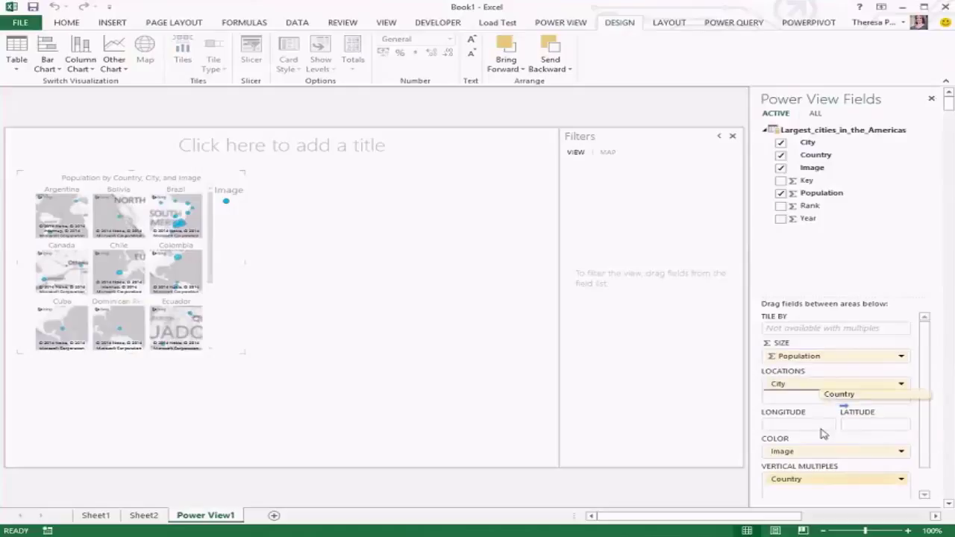
mouse_move(823, 458)
mouse_down()
mouse_move(826, 170)
mouse_move(836, 458)
mouse_up()
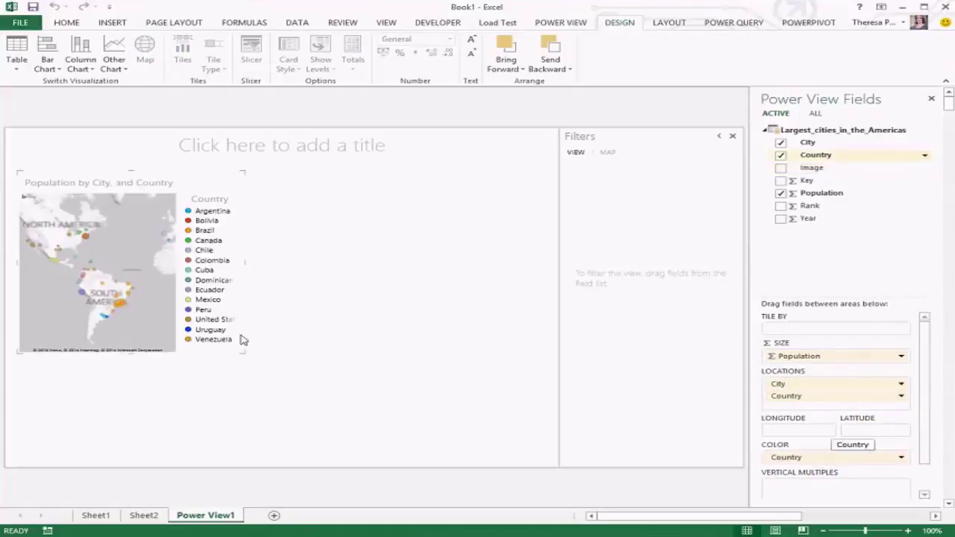
drag(244, 352, 545, 441)
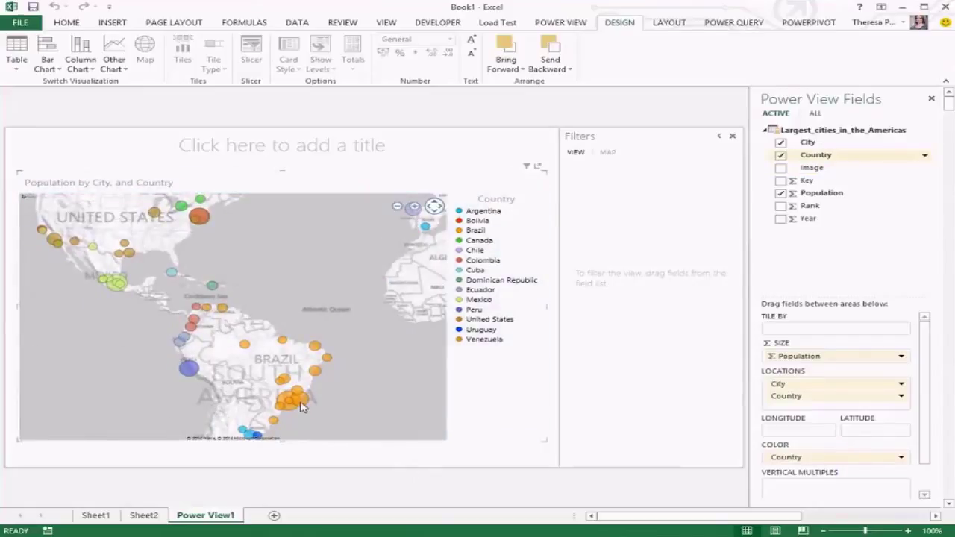
mouse_move(304, 407)
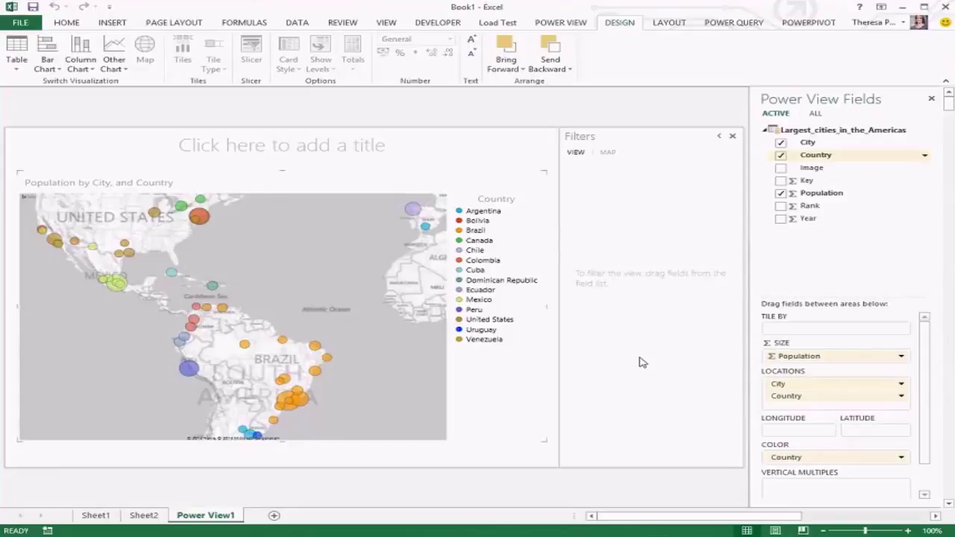
Step: Return to the cities table on Sheet2, reopen the online search and clear the previous search text
click(727, 22)
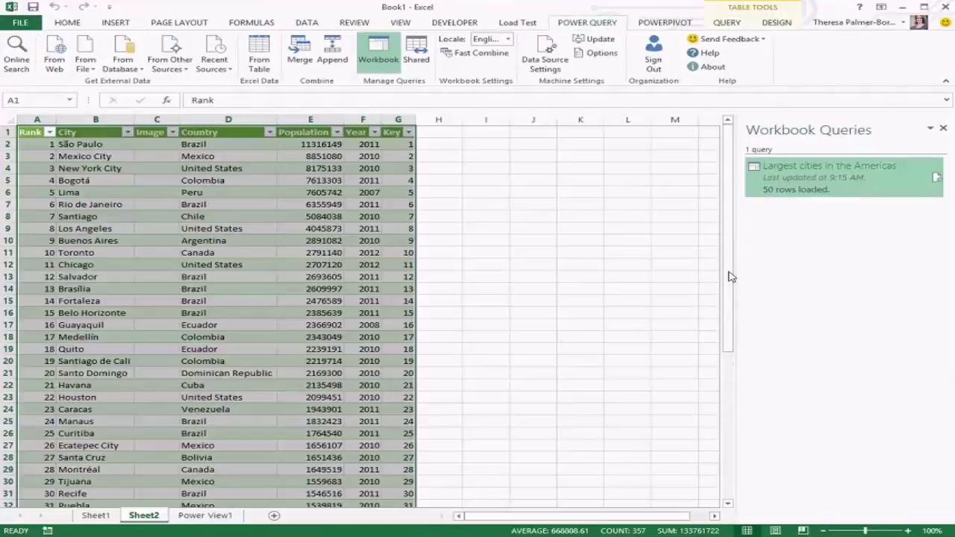
click(311, 205)
mouse_move(885, 180)
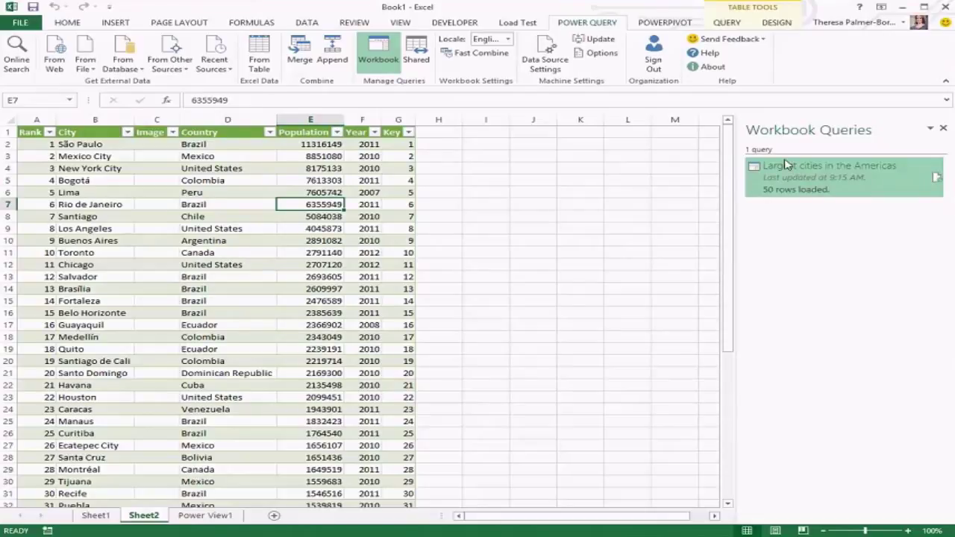
click(17, 56)
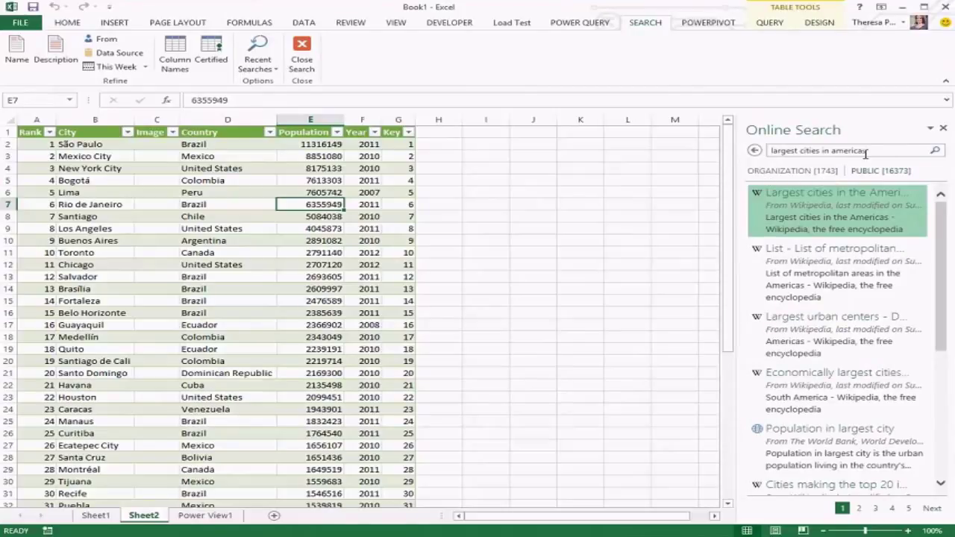
mouse_move(930, 247)
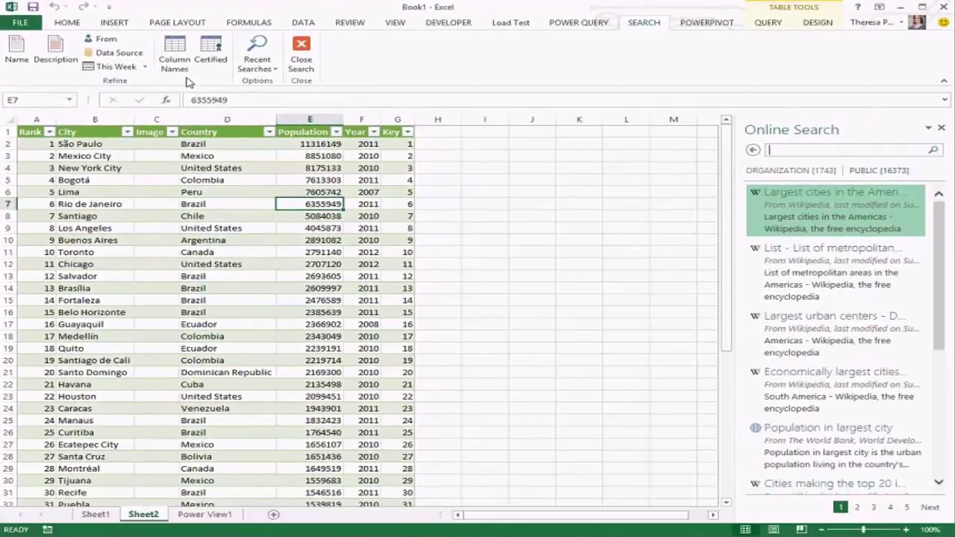
Step: Restrict the online search to queries from the author's alias and preview the organization results
click(114, 41)
text(faisalmo)
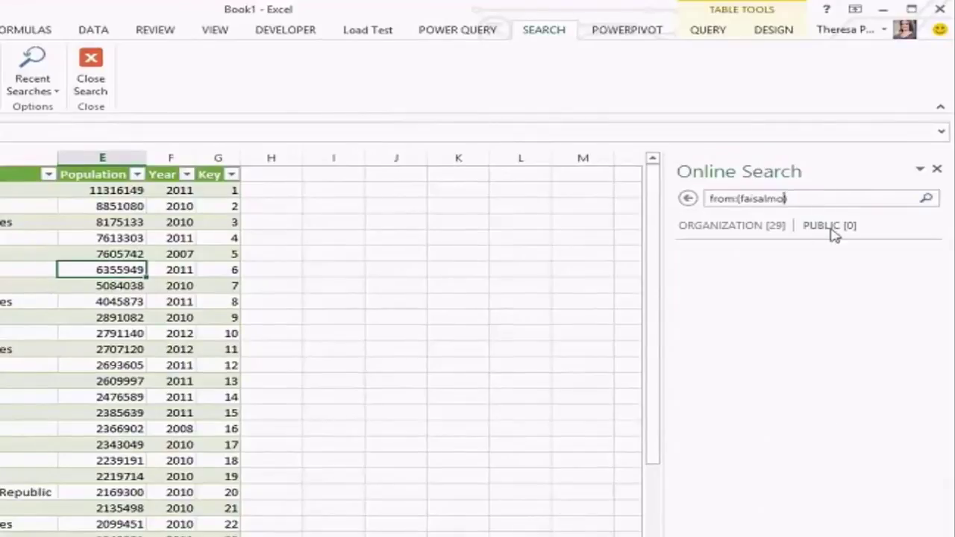
click(778, 226)
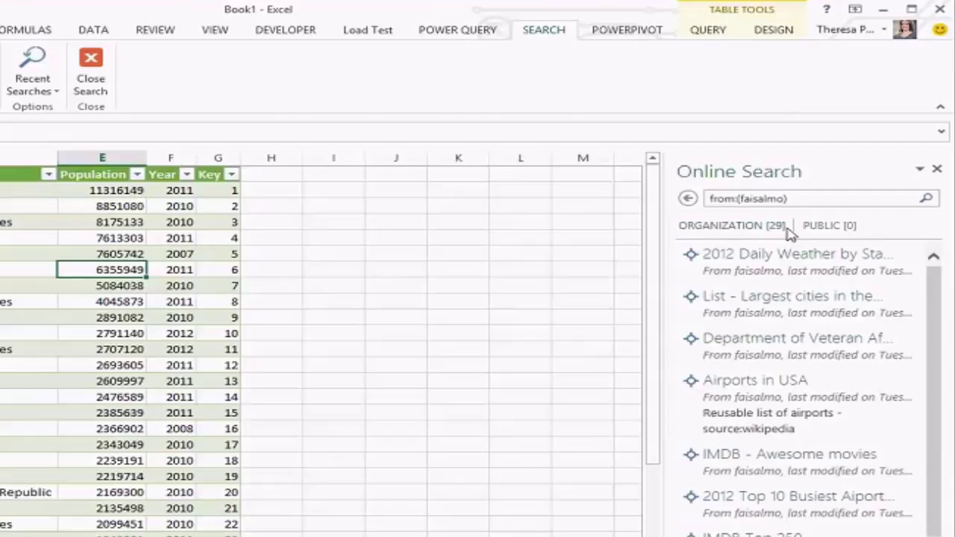
mouse_move(792, 273)
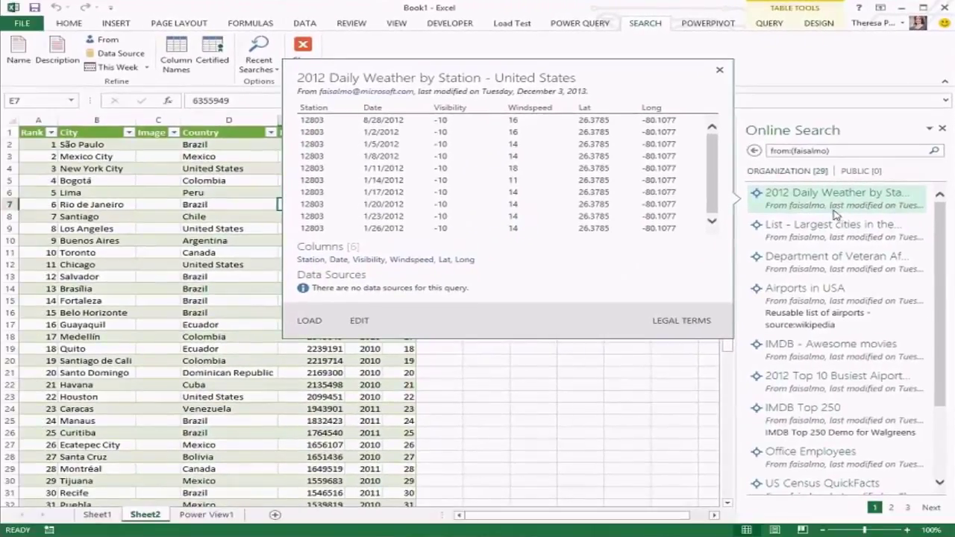
mouse_move(836, 236)
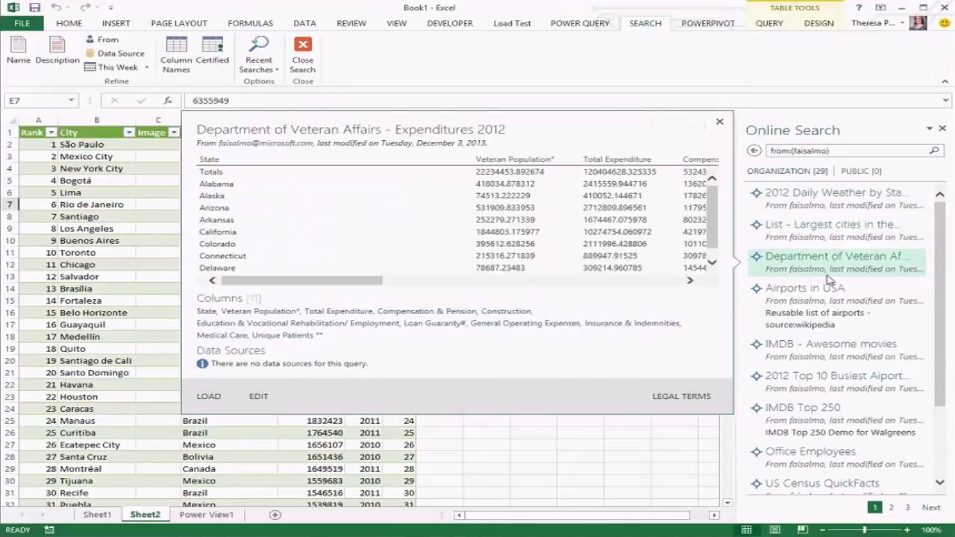
mouse_move(840, 319)
mouse_move(836, 357)
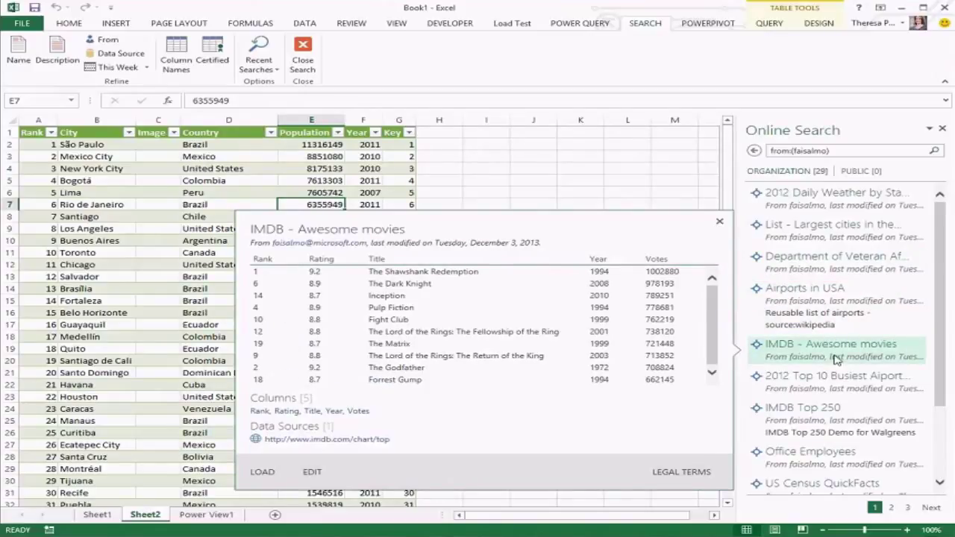
Step: Add gapminder to the search and load the shared query "Total Population", described as "GapMinder - Total Population by Country by Year"
click(771, 151)
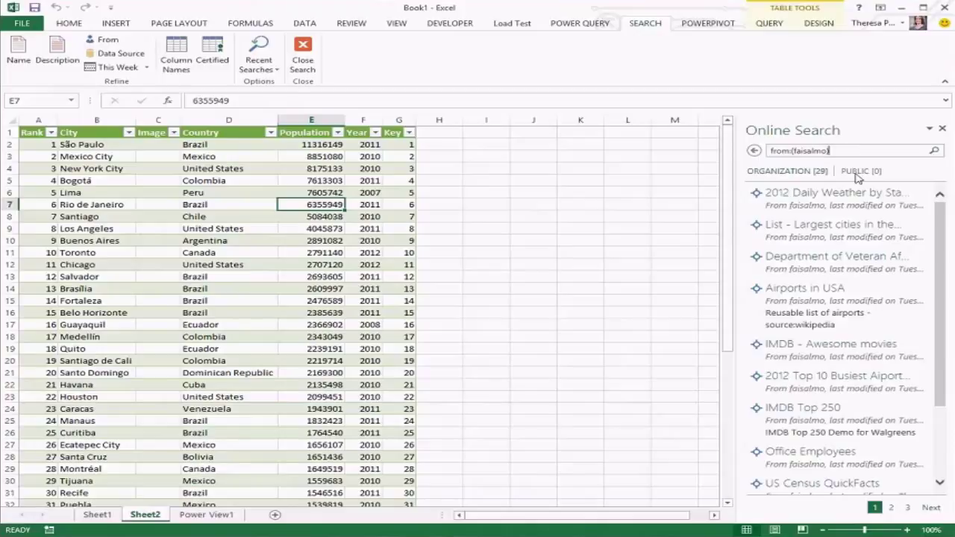
text(gapminder)
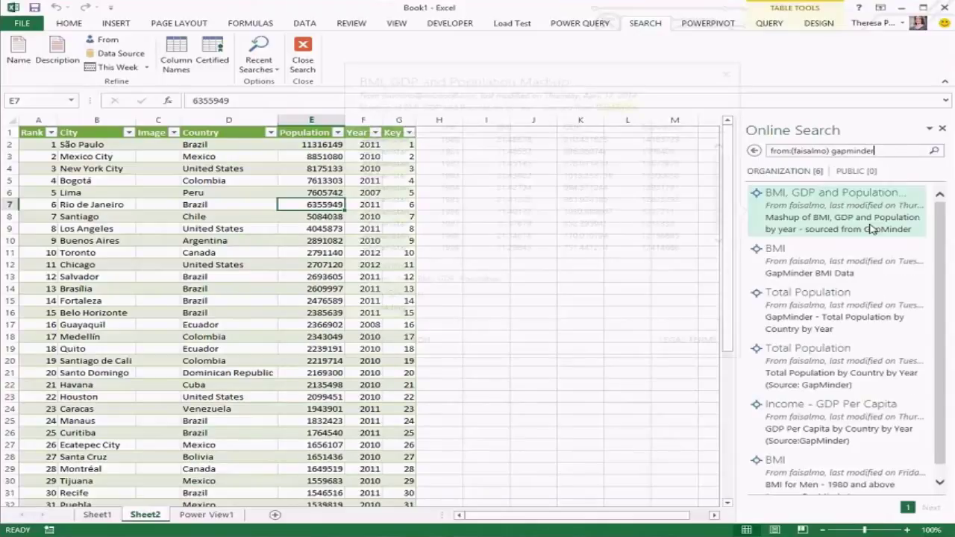
mouse_move(865, 226)
mouse_move(848, 273)
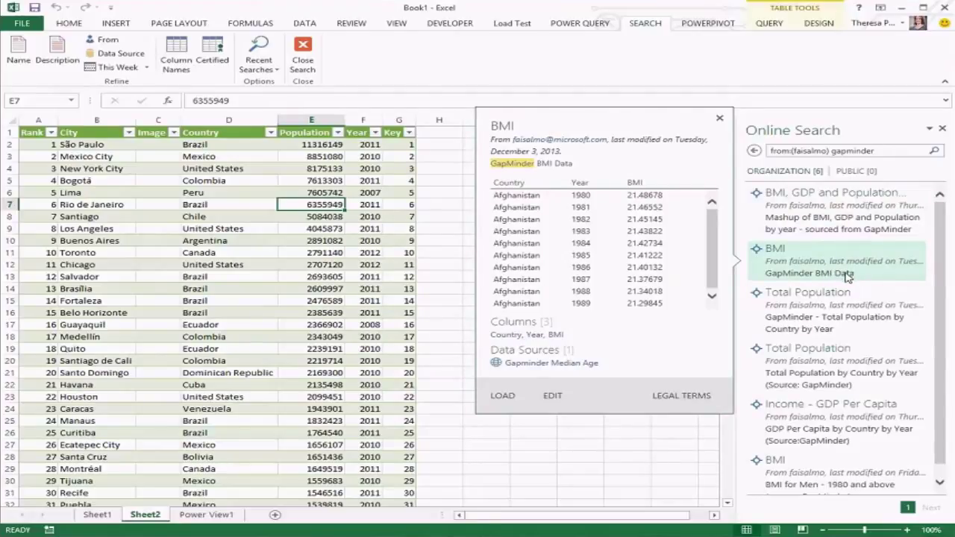
mouse_move(852, 333)
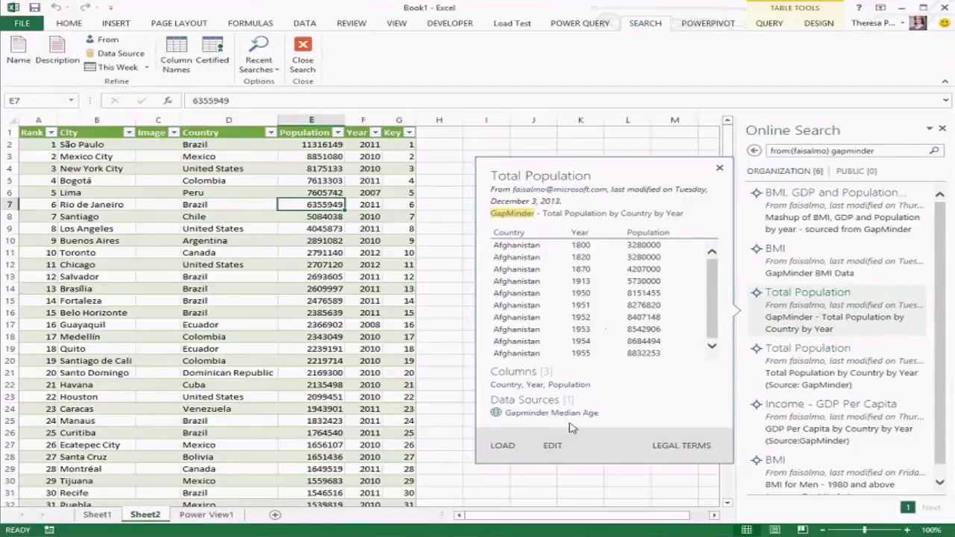
click(510, 449)
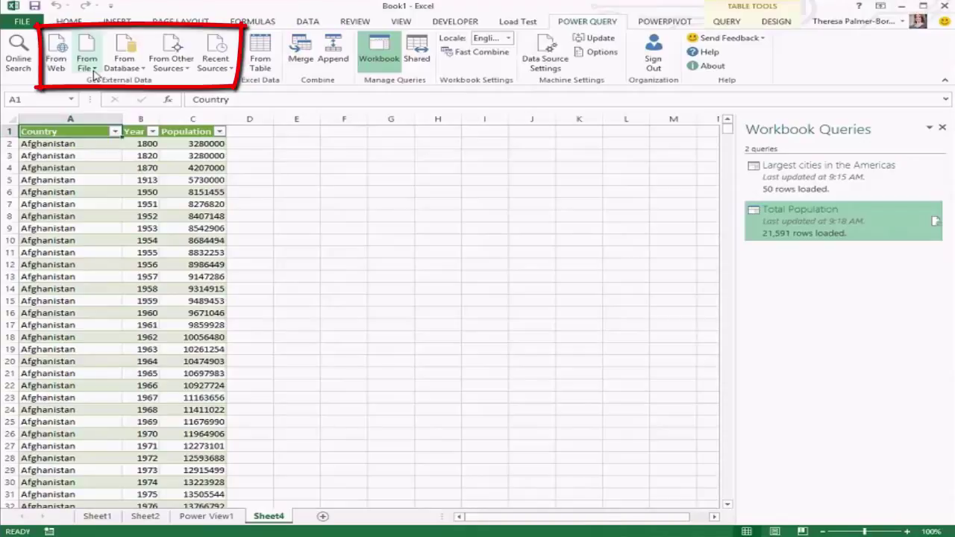
click(124, 63)
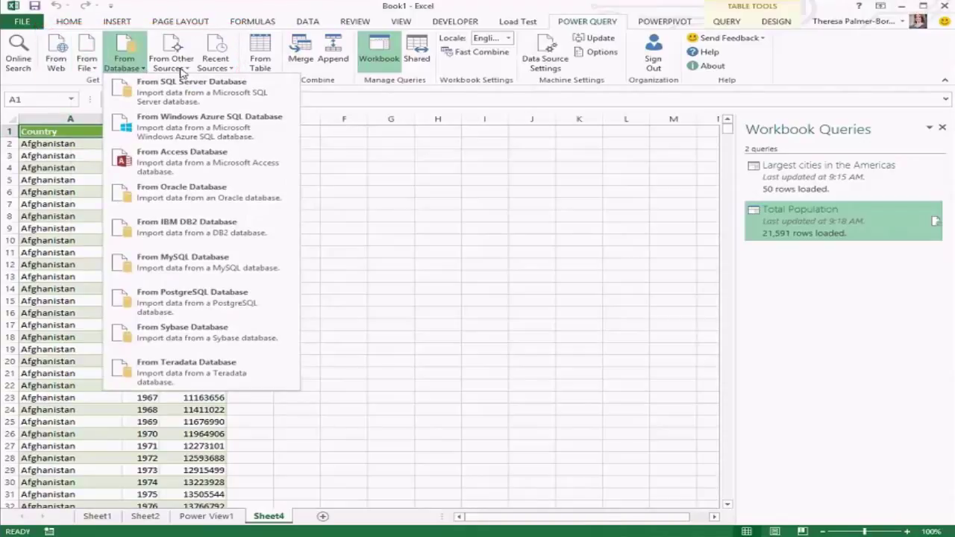
click(178, 64)
click(178, 64)
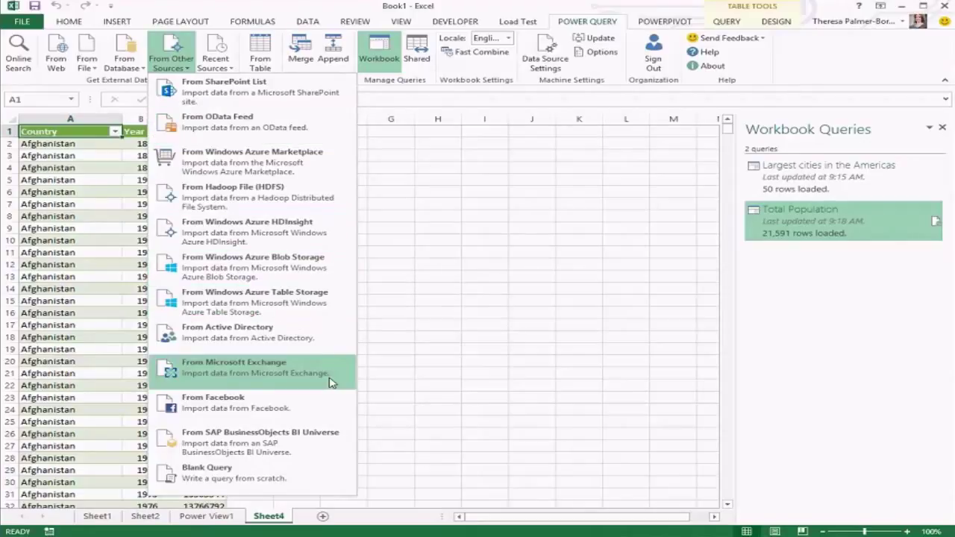
Step: Import the text file 1_January.txt from the C: drive's Demo\Sales folder into a new Power Query query
click(95, 71)
click(95, 71)
click(137, 196)
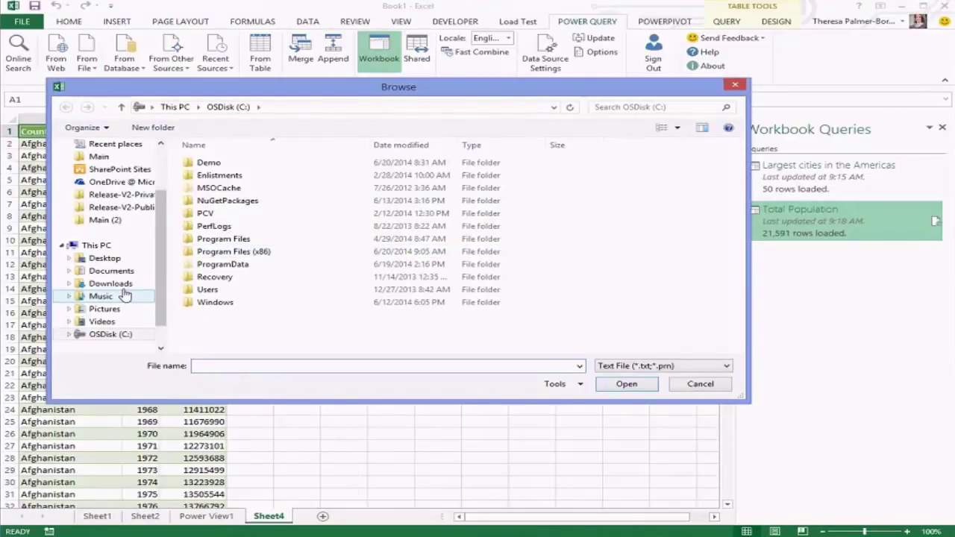
double_click(208, 162)
double_click(212, 162)
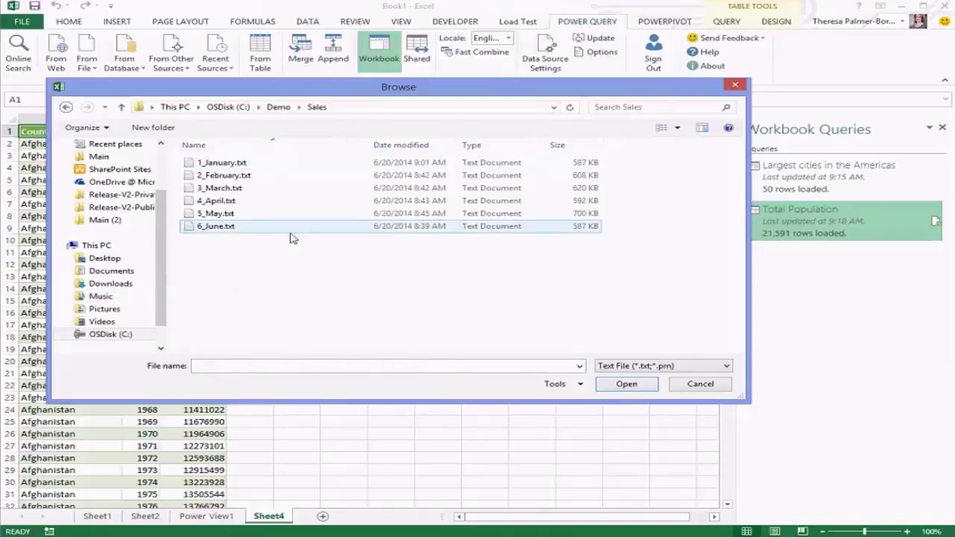
double_click(282, 170)
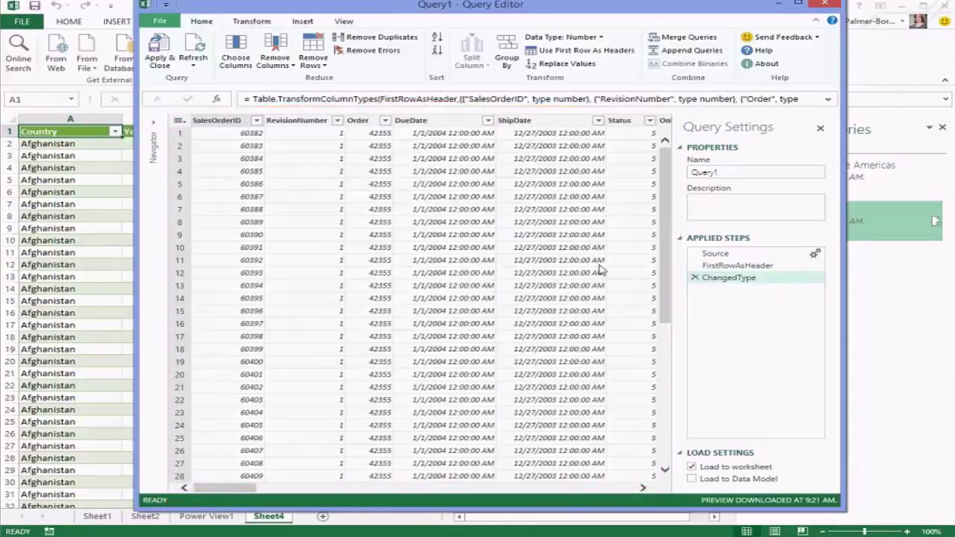
Step: Examine the imported January sales rows and review the Source, FirstRowAsHeader and ChangedType steps applied to the query
scroll(540, 282, down, 2)
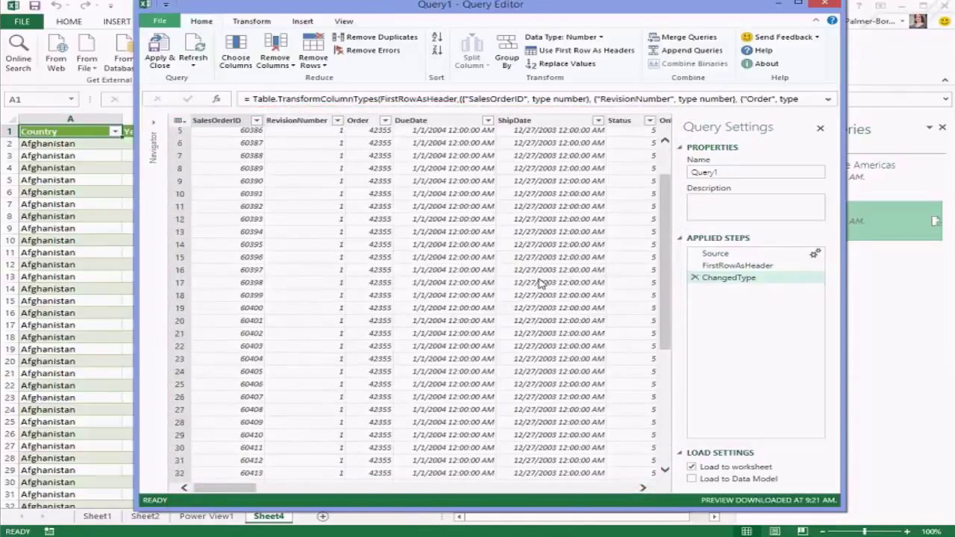
scroll(540, 281, down, 3)
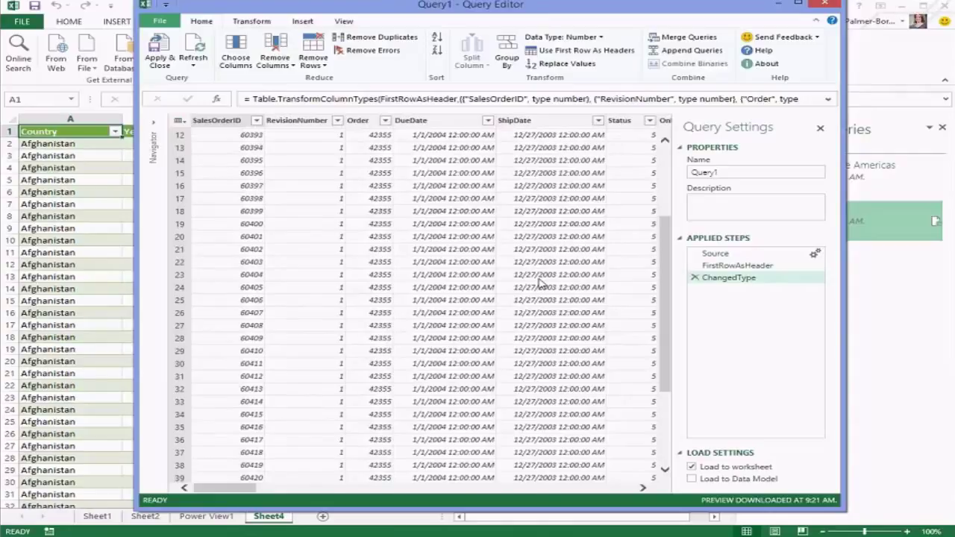
scroll(540, 282, down, 2)
scroll(540, 282, up, 2)
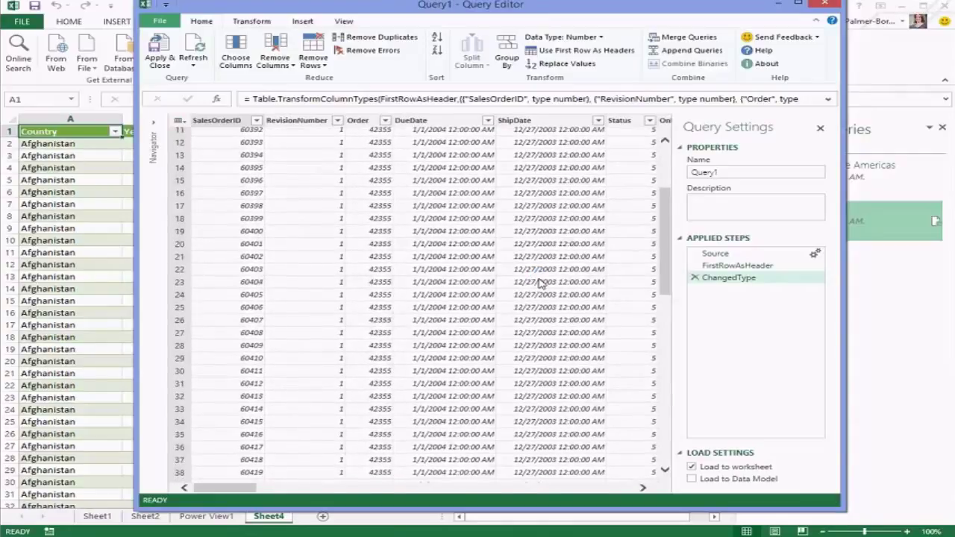
scroll(540, 282, up, 4)
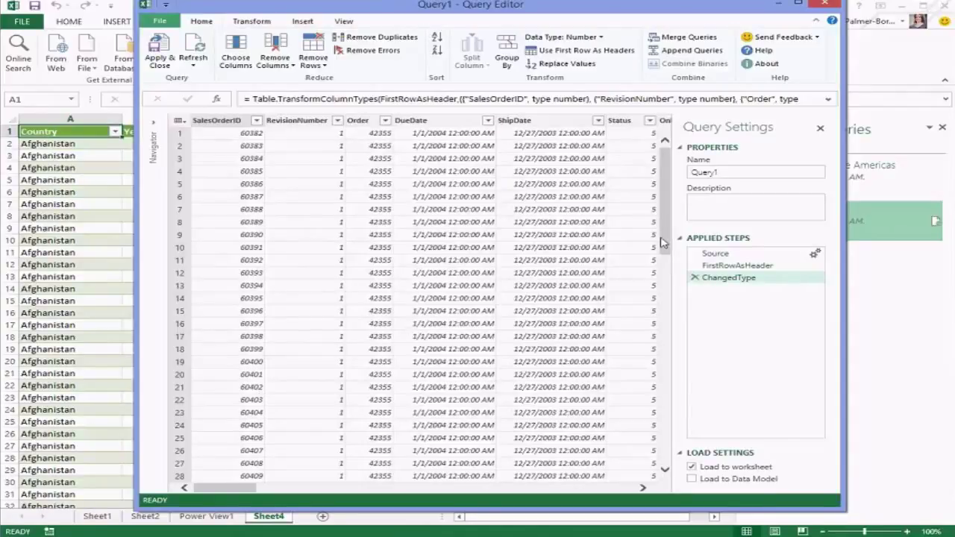
click(727, 254)
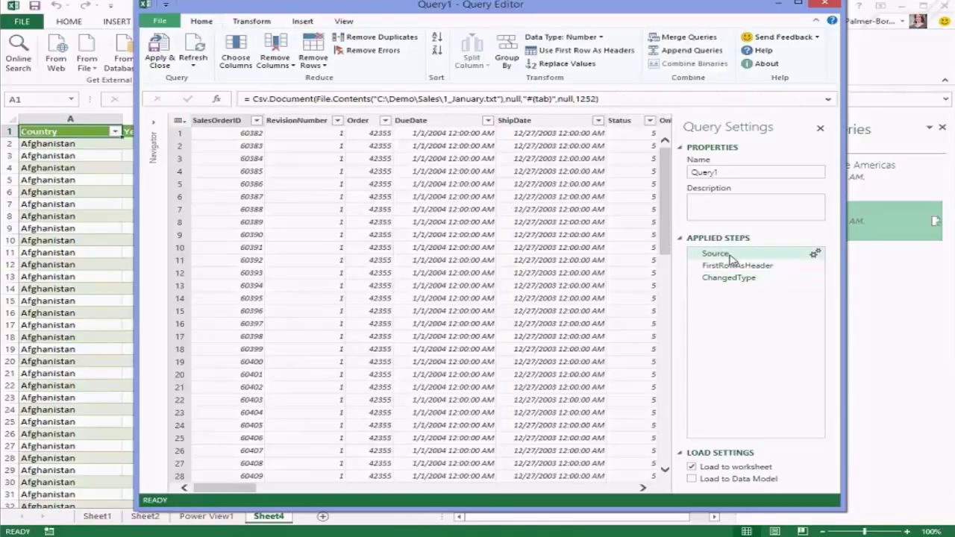
click(737, 266)
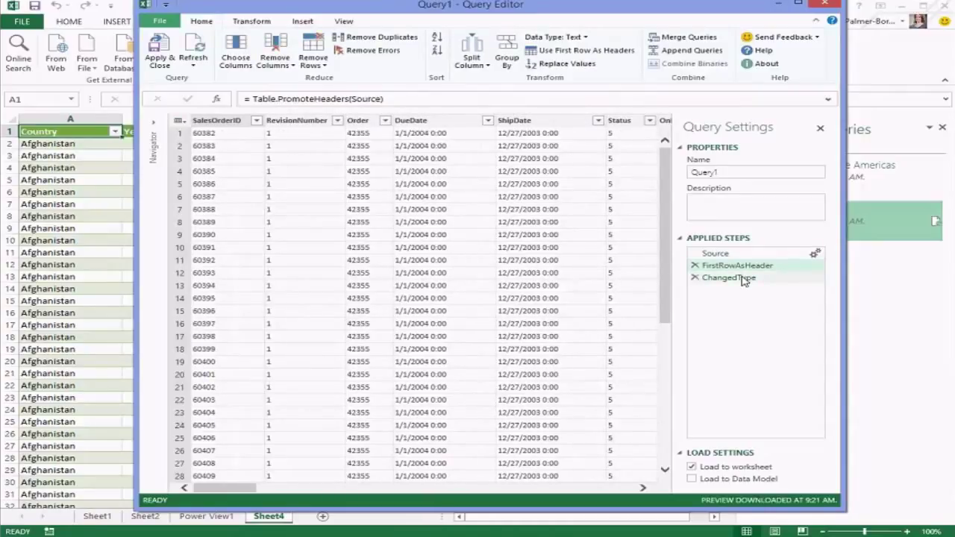
click(743, 278)
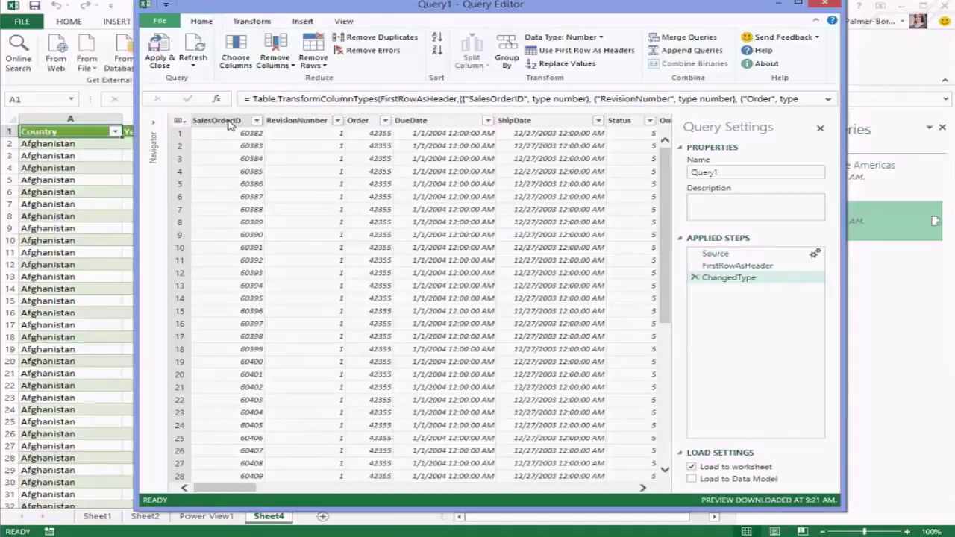
Step: Keep only the SalesOrderID, DueDate, ShipDate and Status columns in the January query and remove all other columns
click(228, 121)
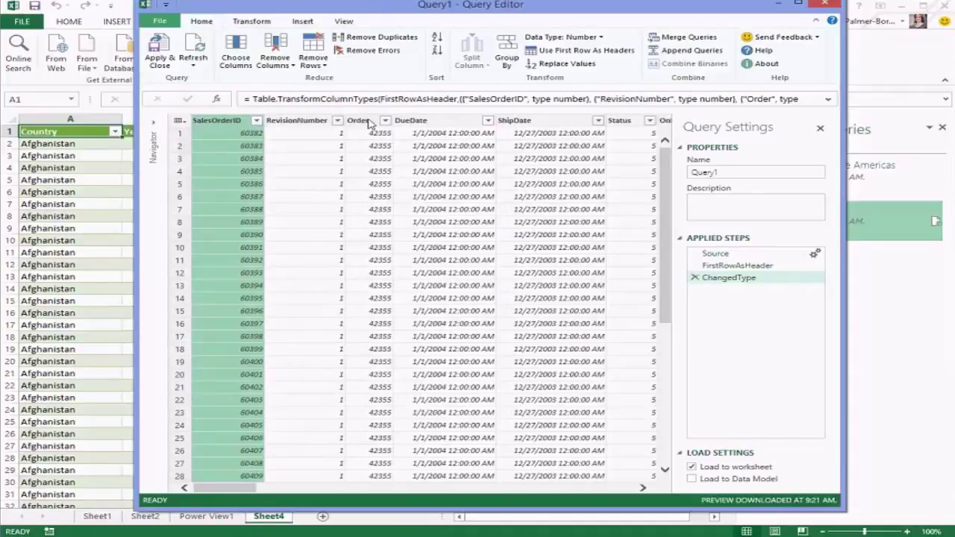
ctrl+click(426, 121)
ctrl+click(546, 120)
ctrl+click(625, 122)
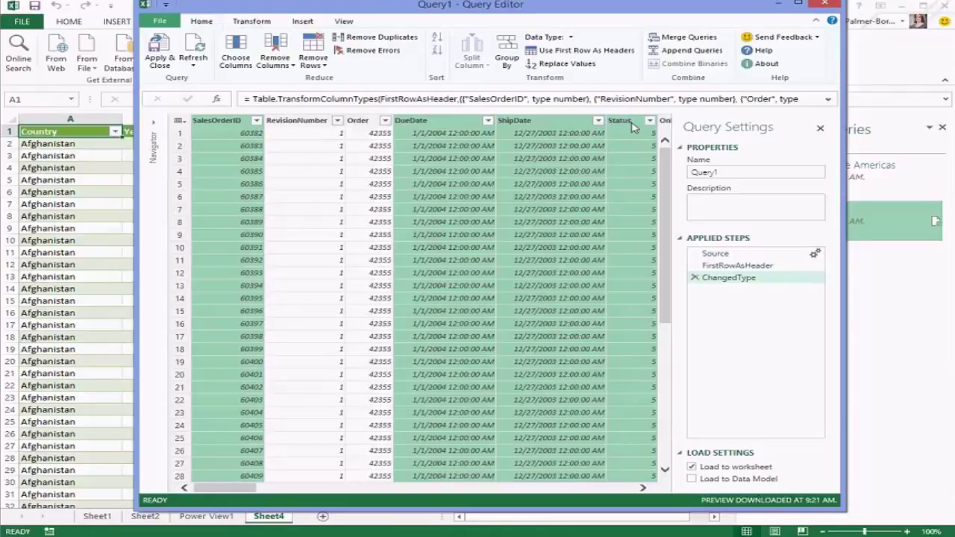
right_click(631, 127)
click(661, 202)
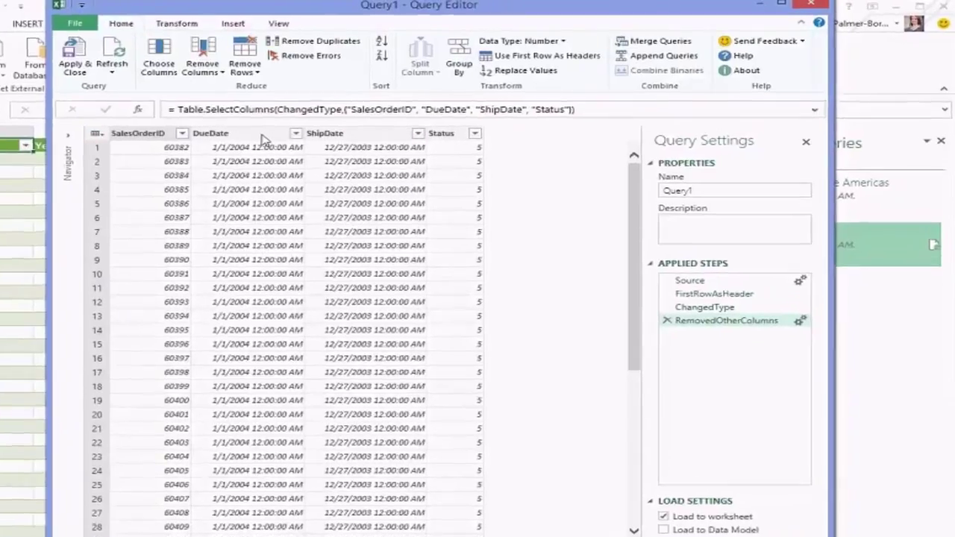
Step: Change the DueDate and ShipDate columns to the Date type and load the January query into the worksheet
click(328, 123)
shift+click(386, 120)
click(600, 38)
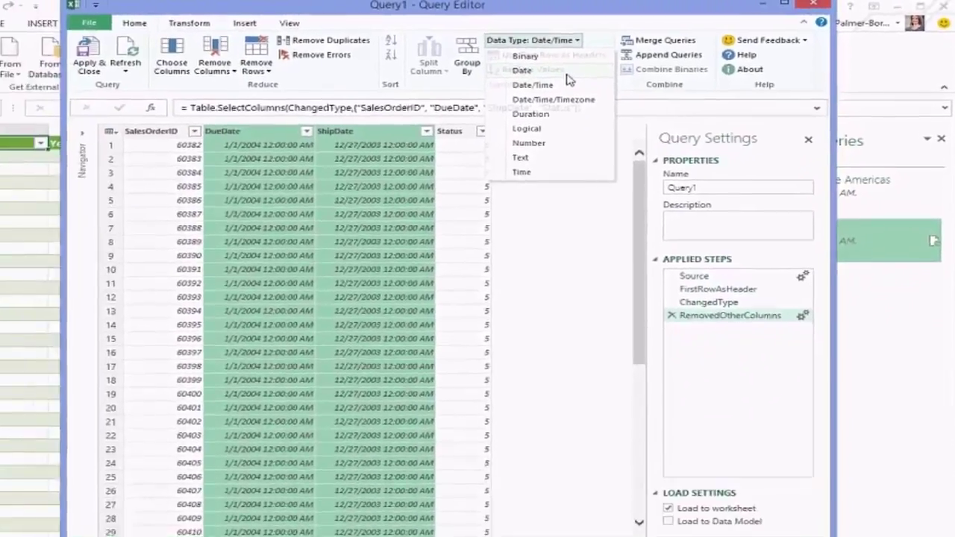
click(395, 99)
click(160, 52)
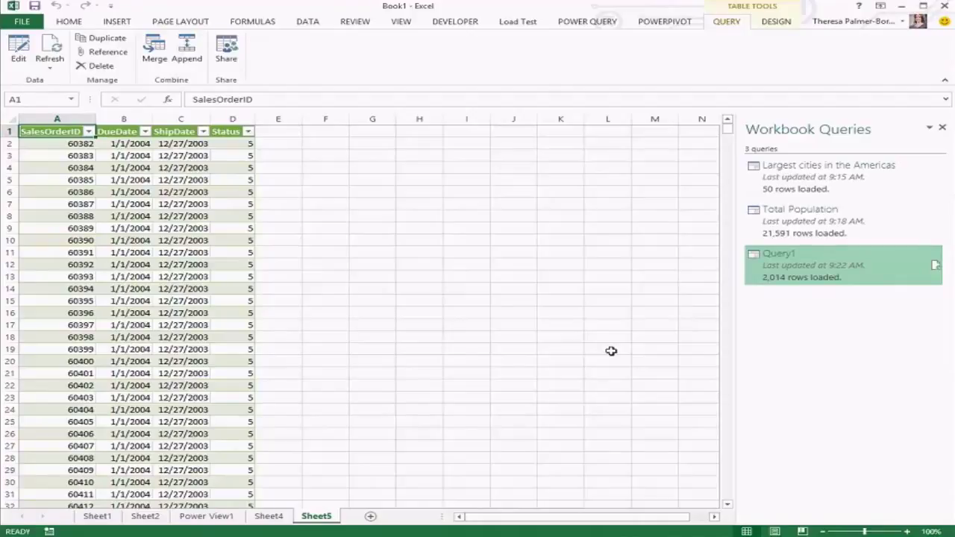
click(934, 266)
double_click(794, 273)
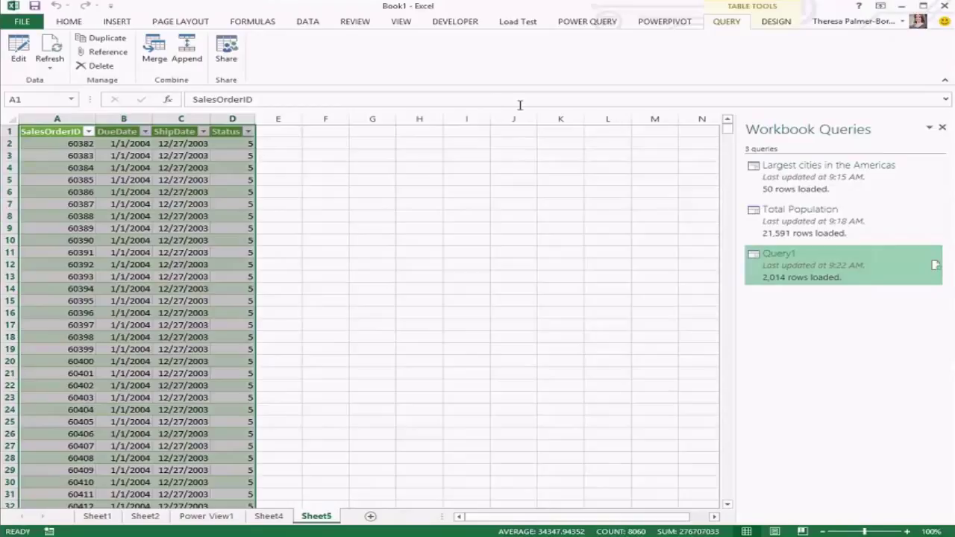
Step: Create a new Power Query query from the folder C:\Demo\Sales
click(584, 24)
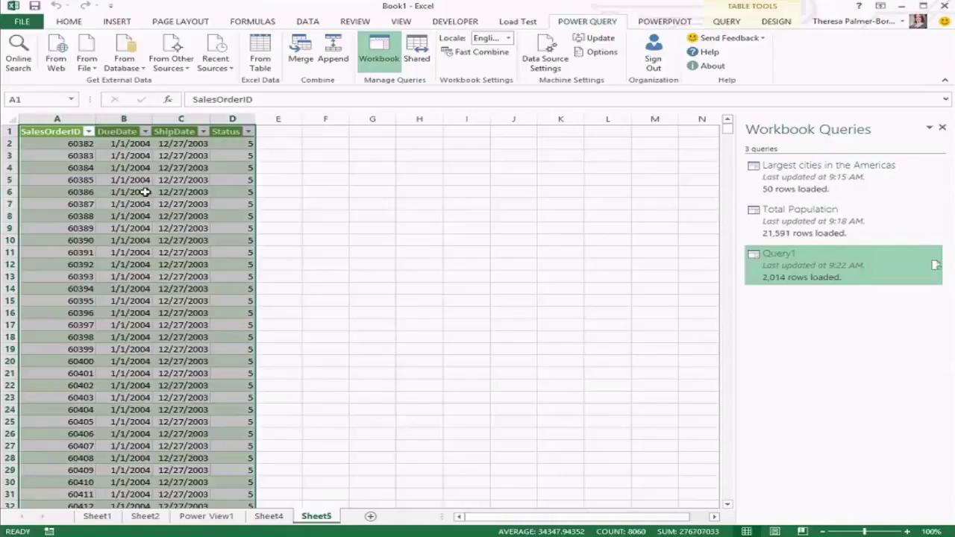
click(86, 60)
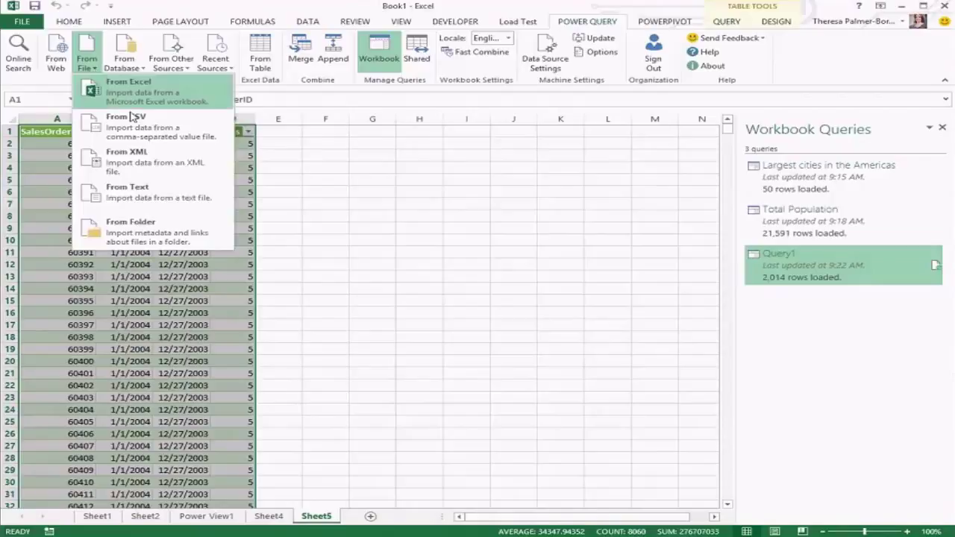
click(220, 238)
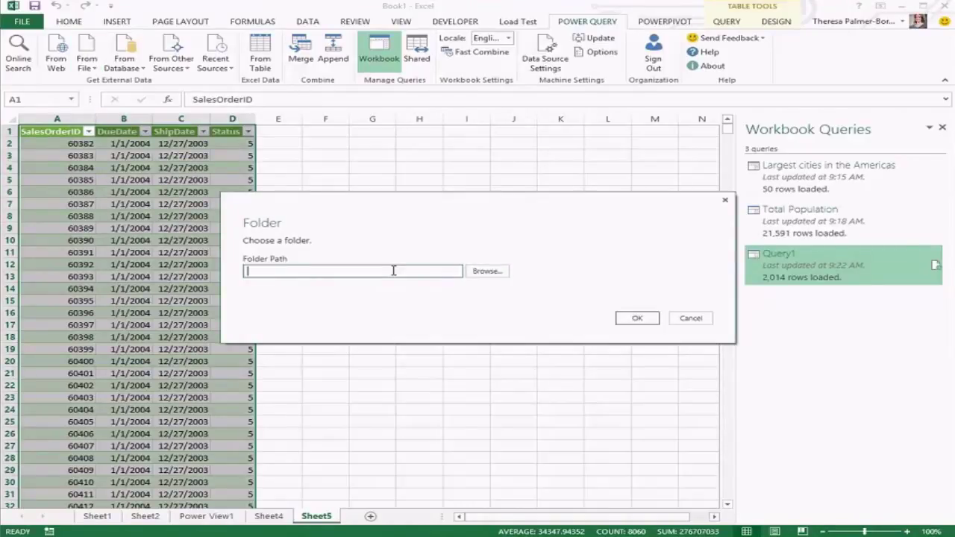
click(486, 271)
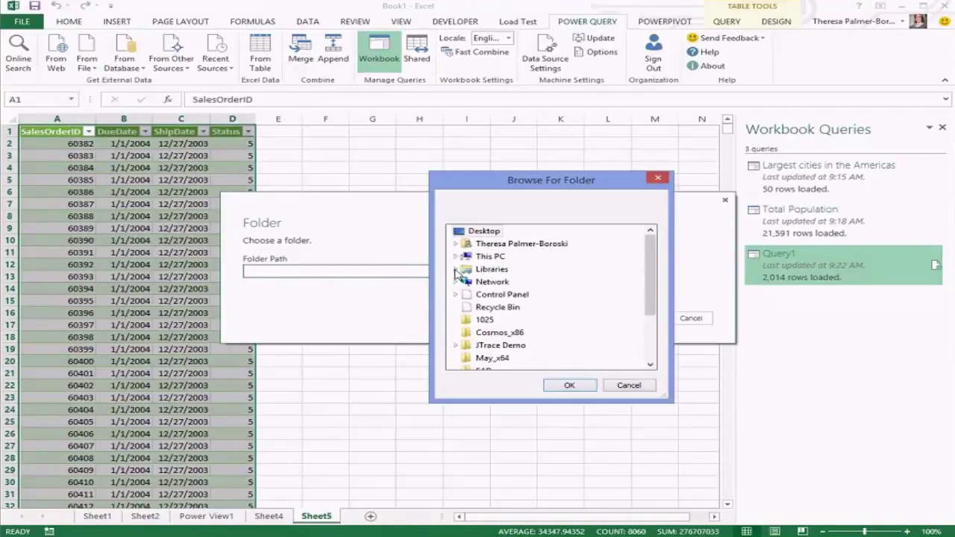
click(456, 256)
click(464, 350)
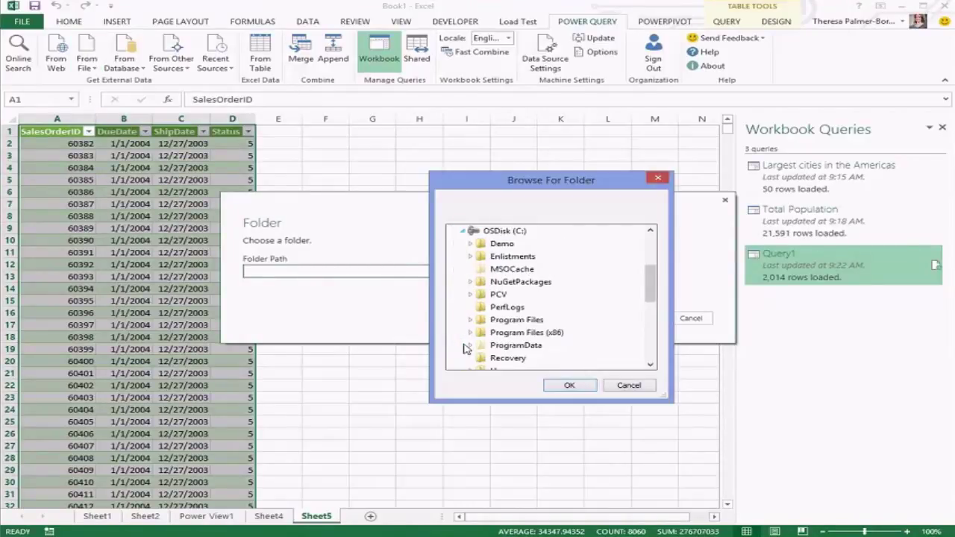
click(502, 243)
click(569, 385)
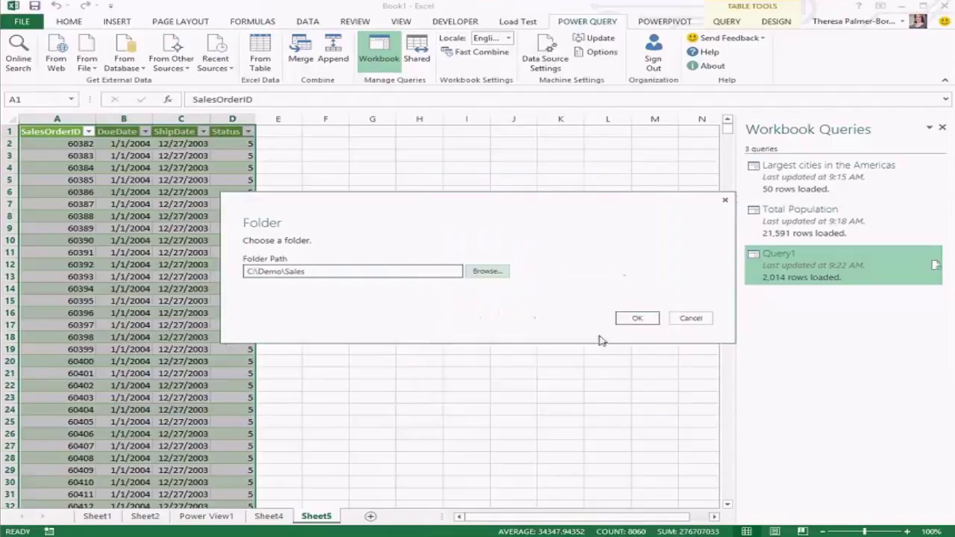
click(634, 318)
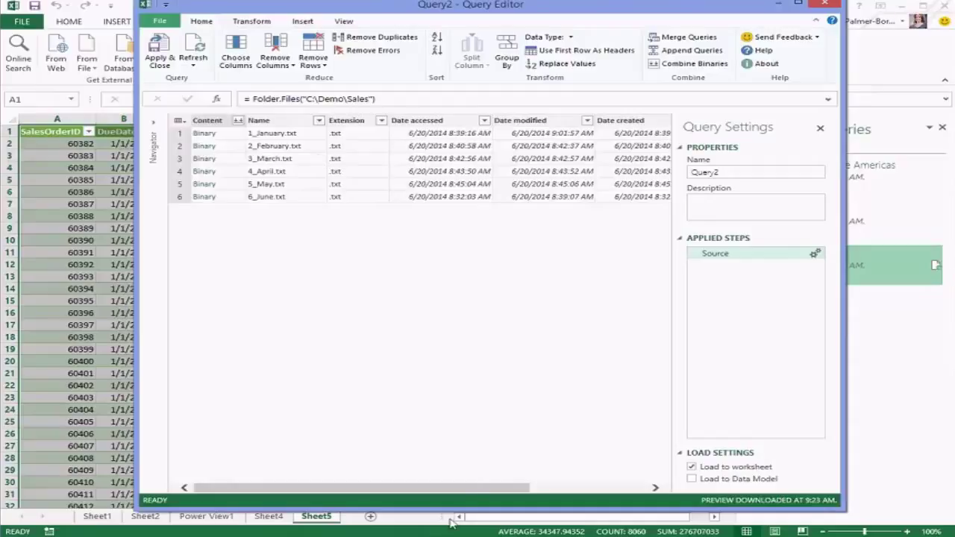
Step: Combine the binary contents of all the sales text files in the folder query and look through the combined rows
mouse_move(474, 488)
mouse_down()
mouse_move(638, 496)
mouse_move(360, 486)
mouse_up()
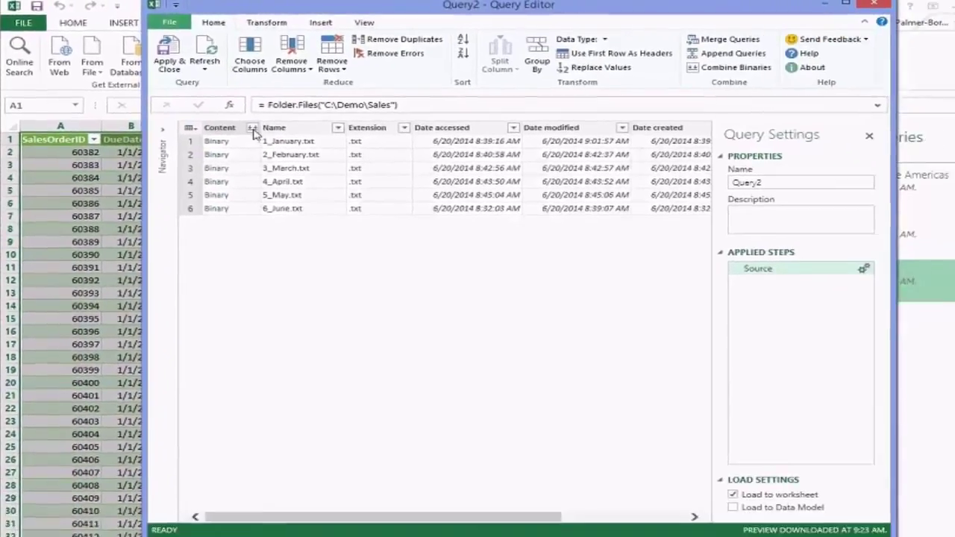
click(253, 129)
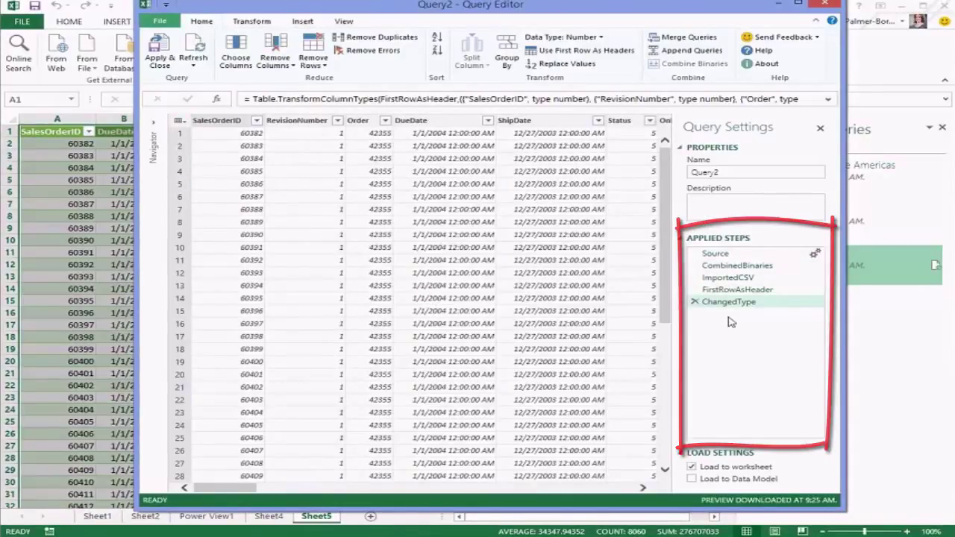
scroll(460, 257, down, 1)
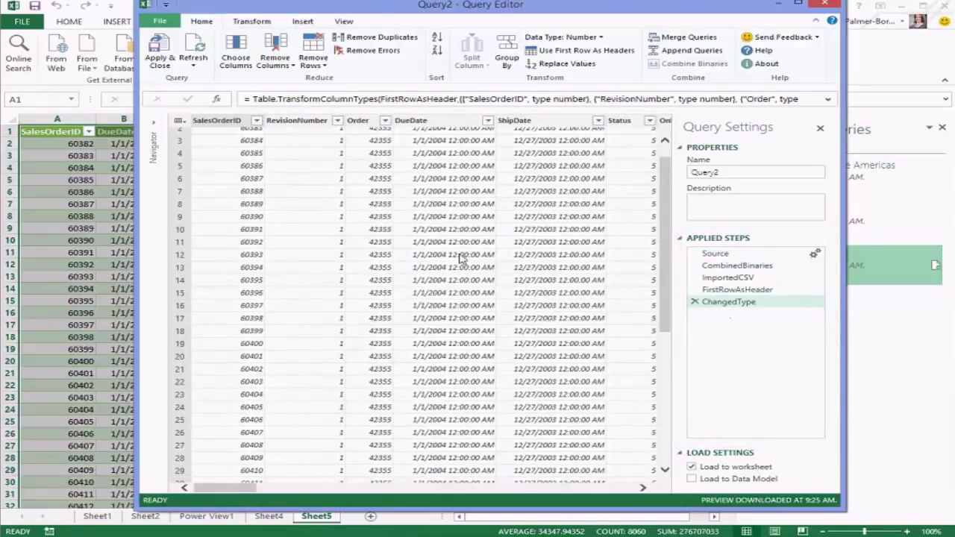
scroll(461, 258, down, 4)
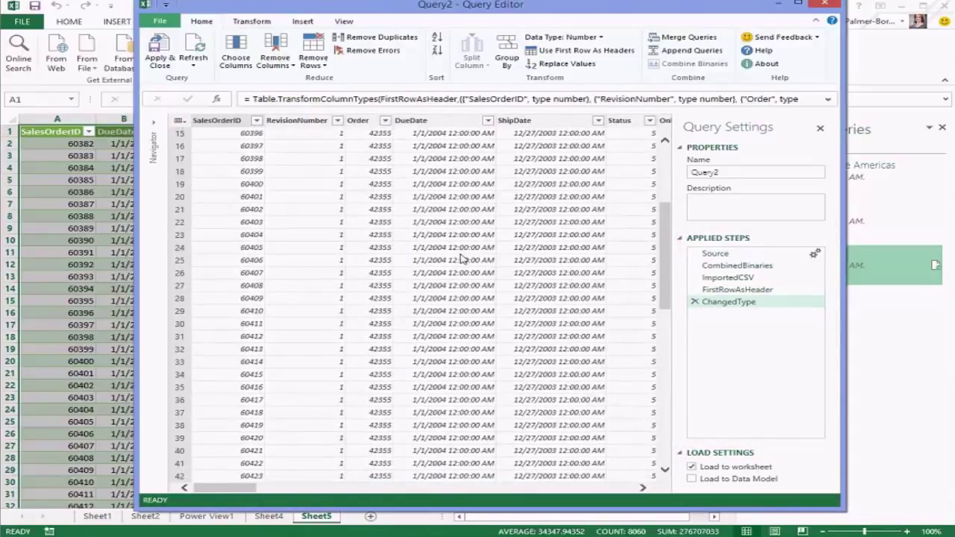
scroll(461, 257, down, 13)
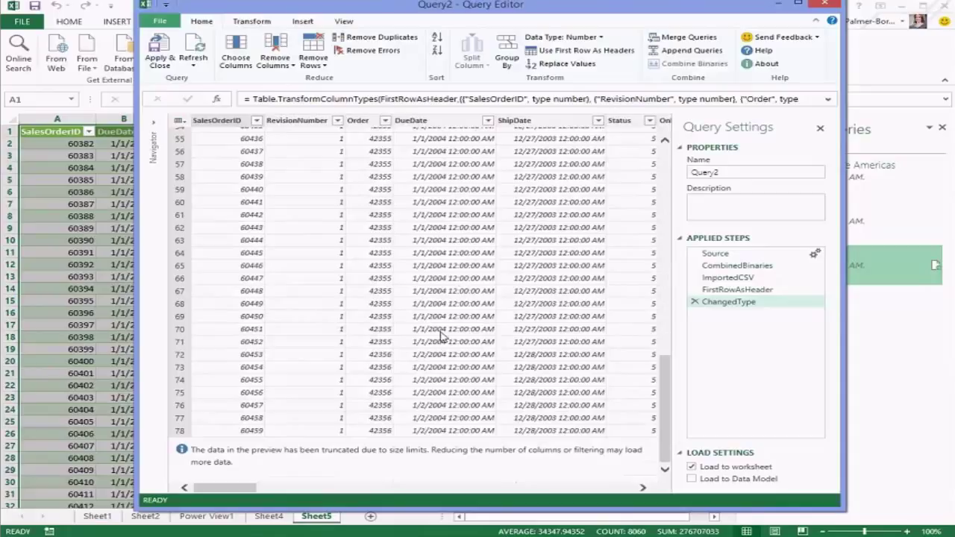
scroll(444, 328, up, 18)
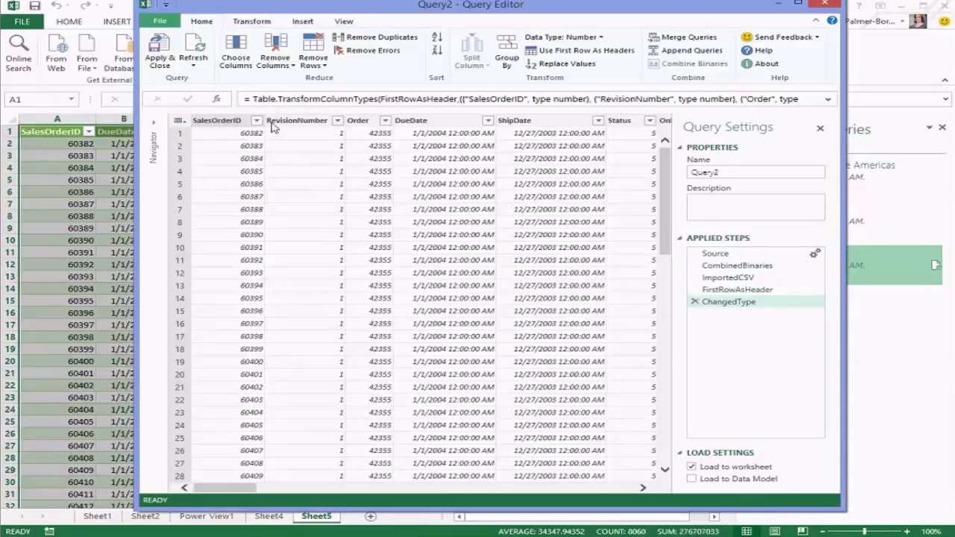
Step: Keep only the SalesOrderID, Order, DueDate, ShipDate and Status columns of the combined sales data and load it into the worksheet
click(224, 121)
ctrl+click(358, 121)
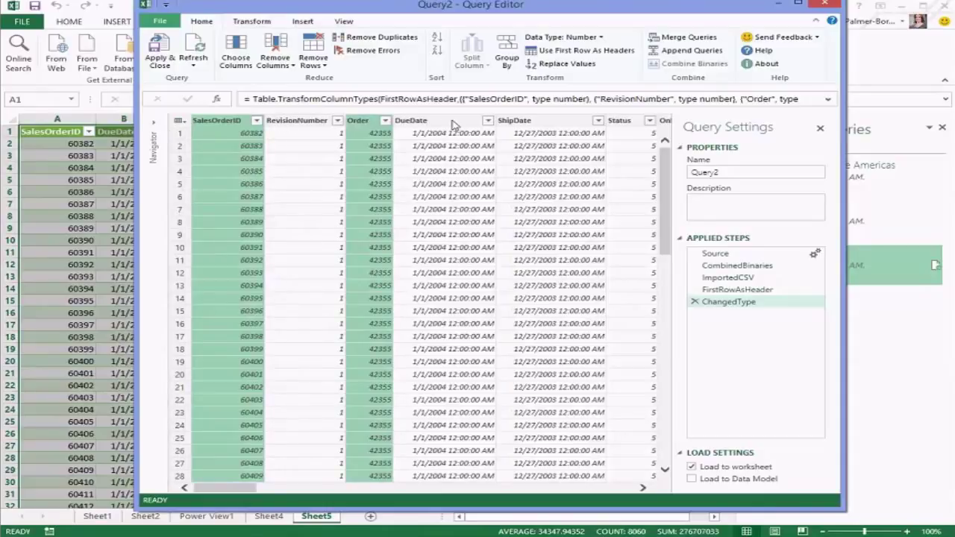
ctrl+click(448, 121)
ctrl+click(522, 122)
ctrl+click(627, 122)
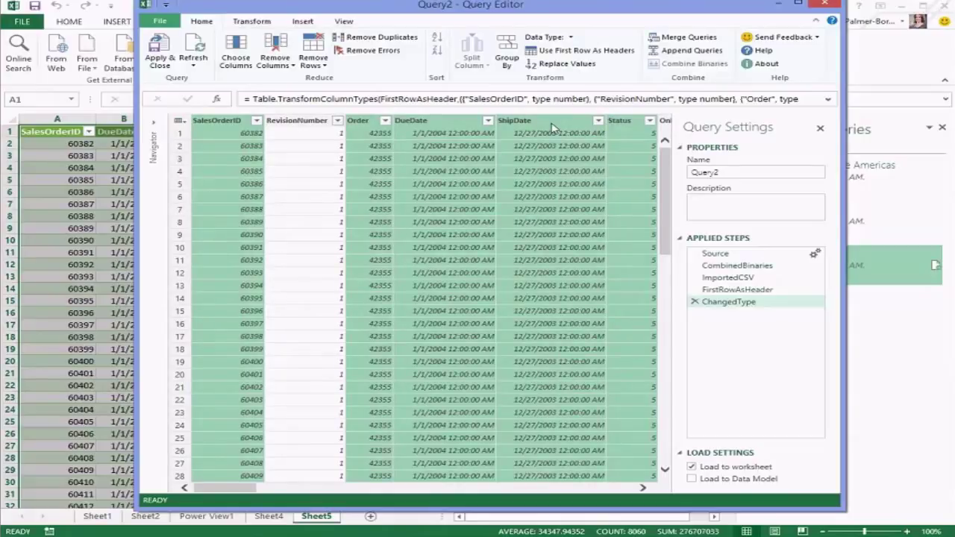
right_click(552, 127)
click(589, 150)
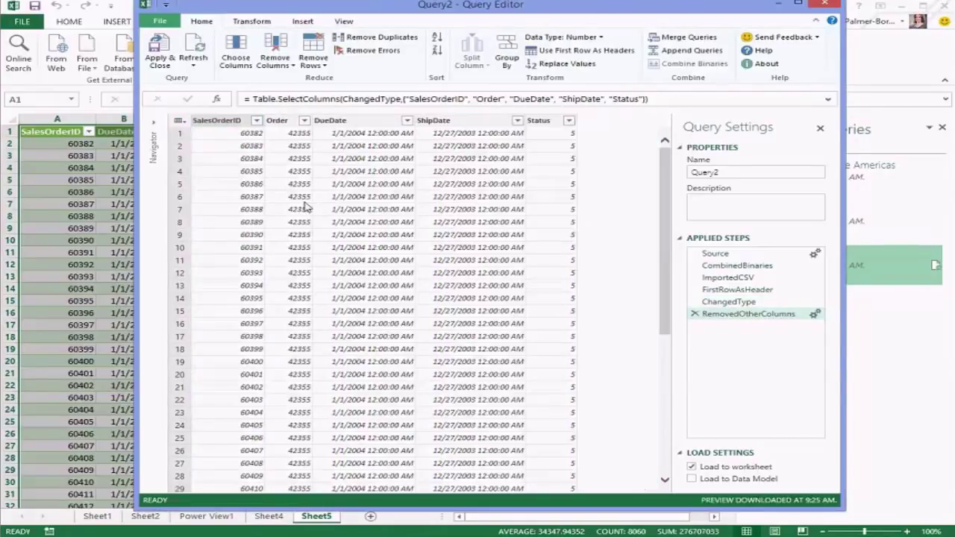
click(165, 58)
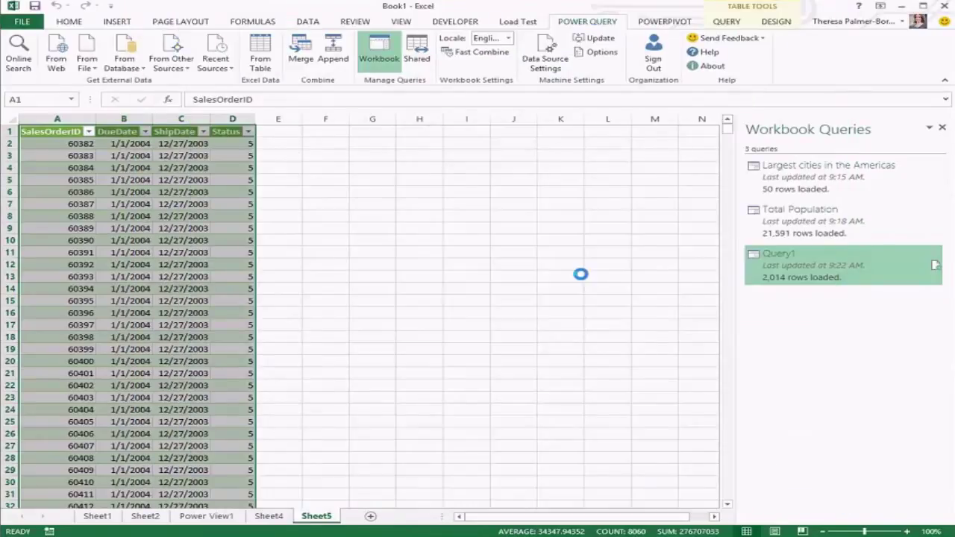
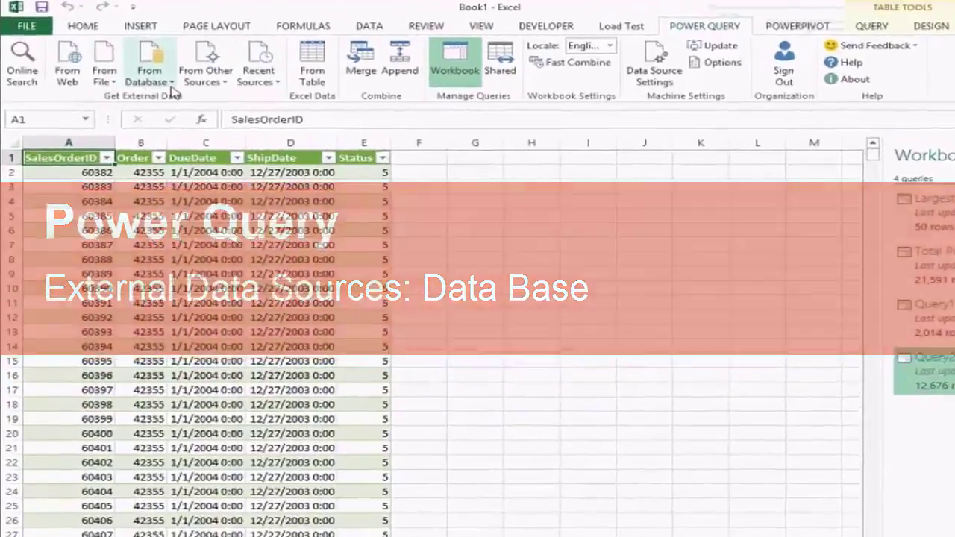
Step: Connect to the AdventureWorks database on the SQL Server montegoref6 as a new Power Query source, without an SQL statement
click(142, 67)
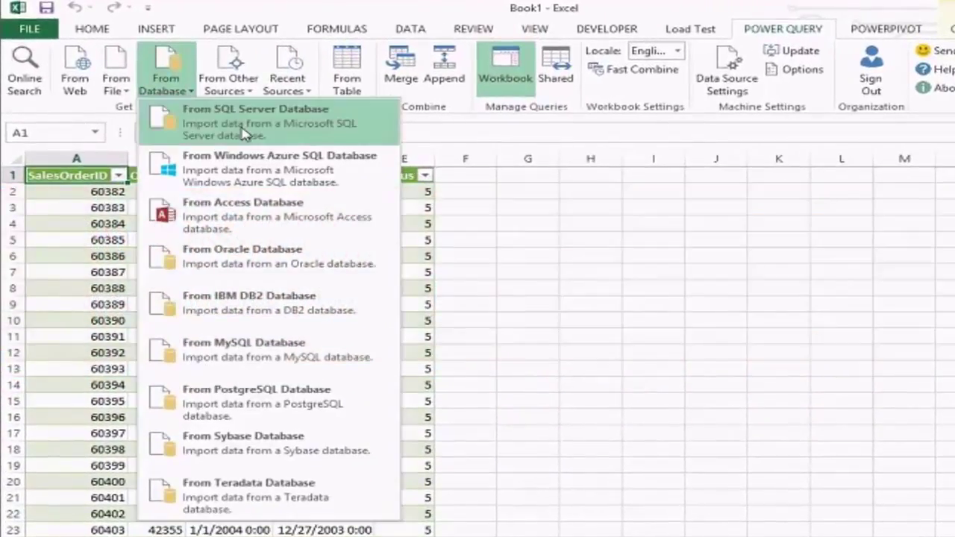
click(339, 138)
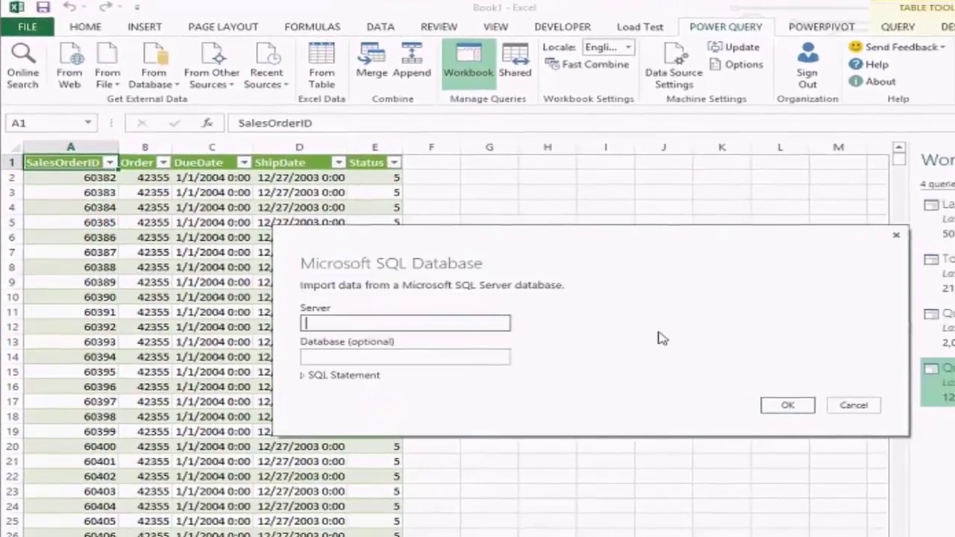
text(montegoref6)
key(Tab)
text(A)
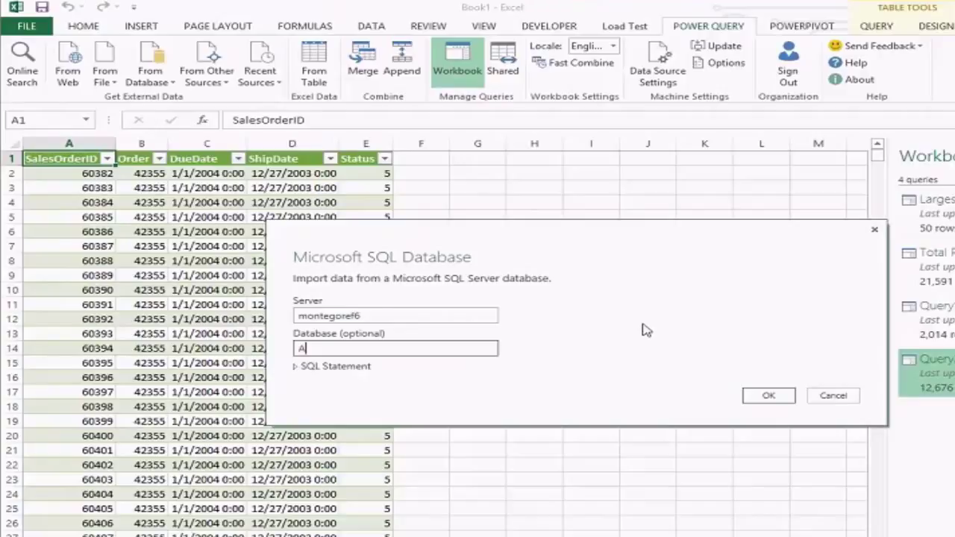
text(dventureWorks)
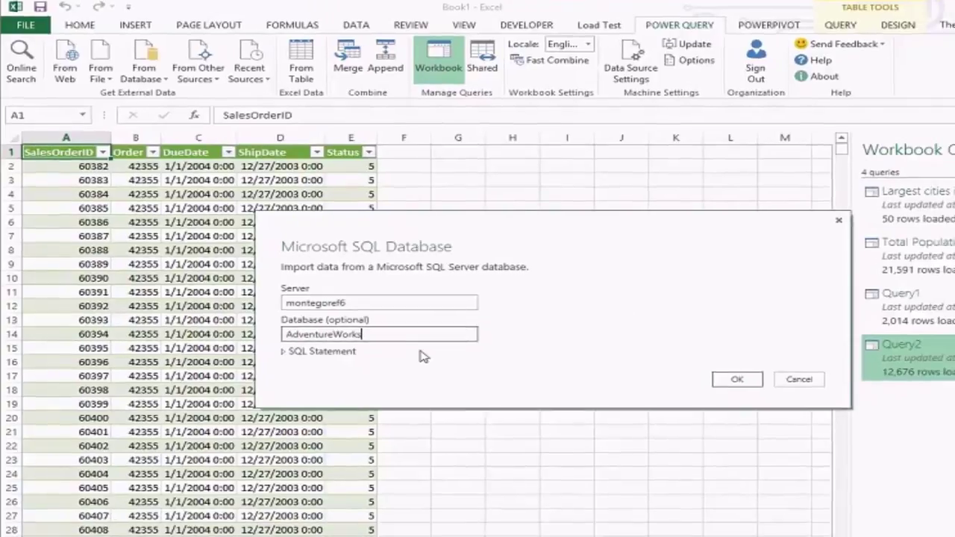
click(306, 366)
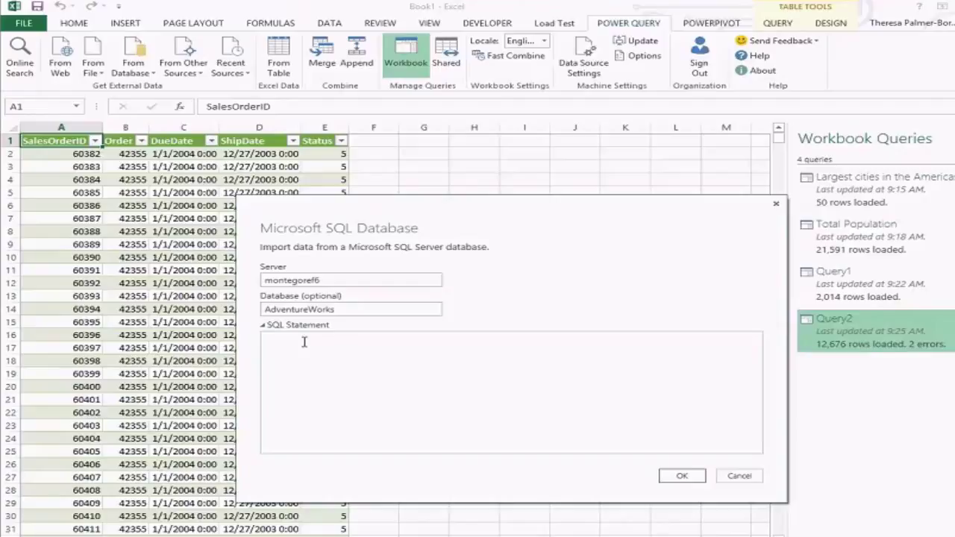
click(263, 325)
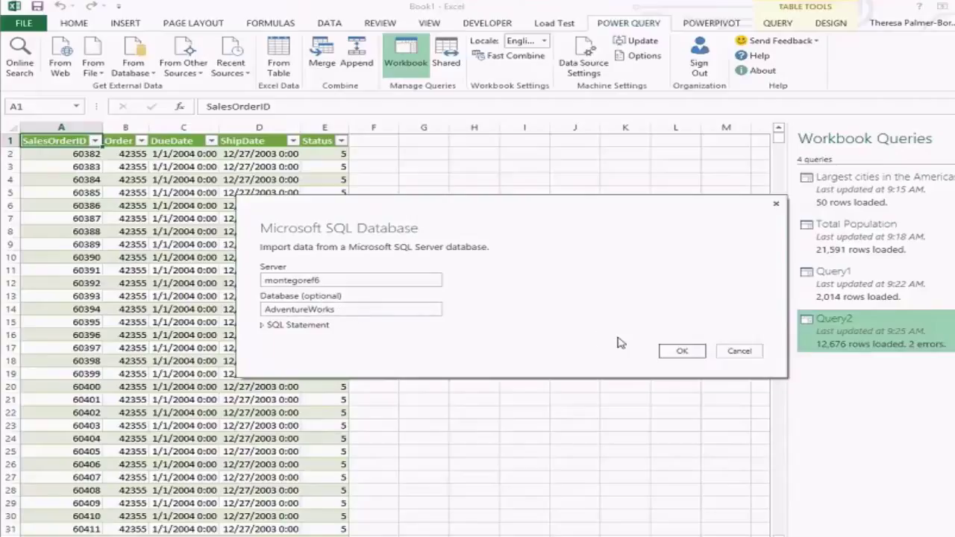
click(682, 351)
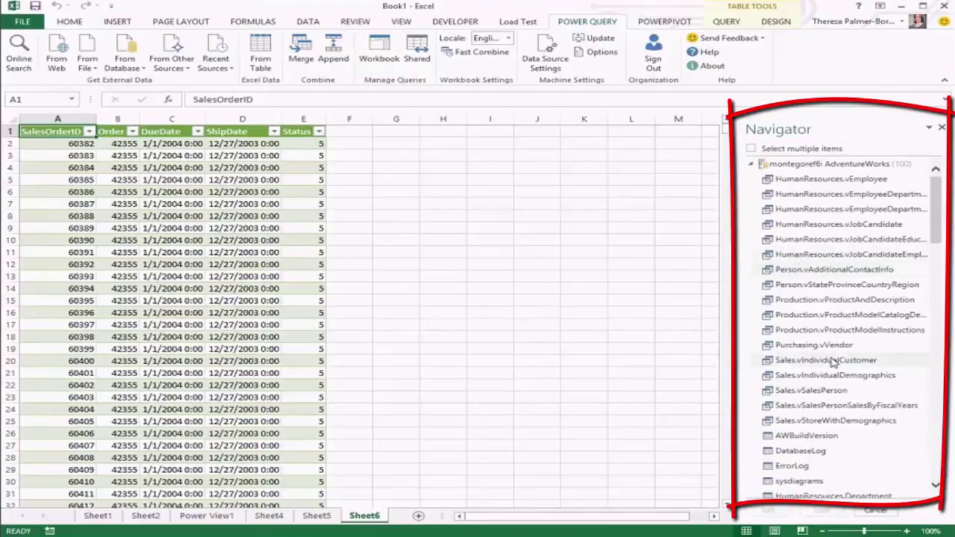
Step: Look through the AdventureWorks tables and open the Production.Product table for editing in the Query Editor
scroll(833, 362, down, 2)
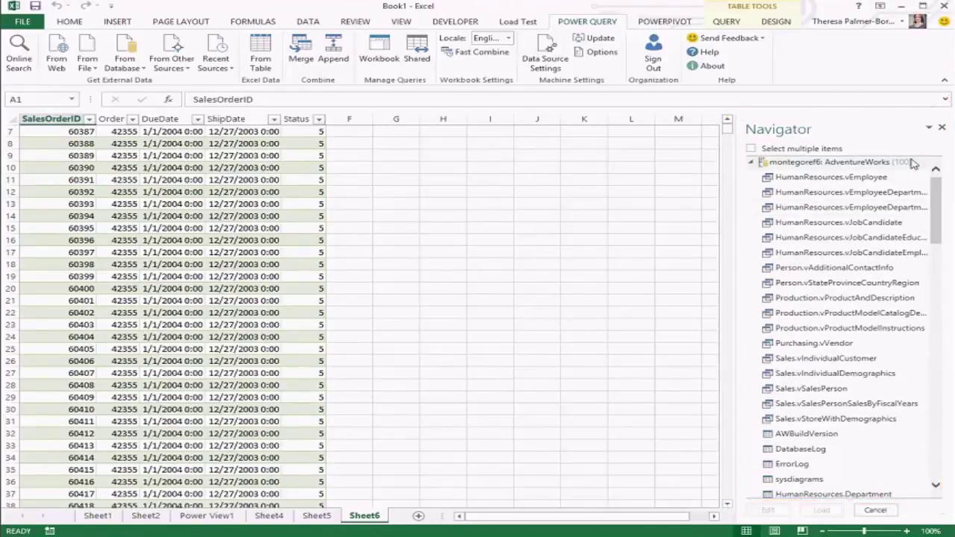
drag(937, 203, 941, 213)
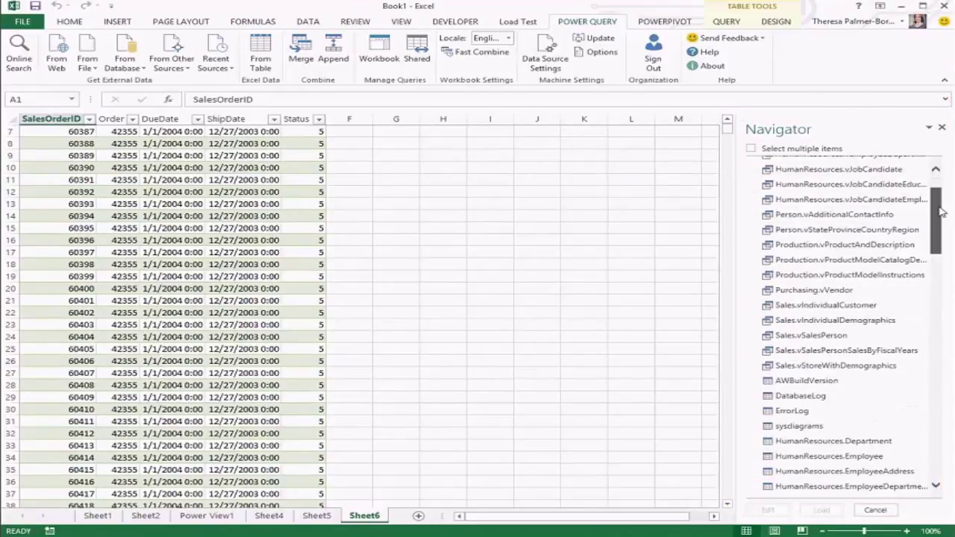
scroll(899, 294, down, 7)
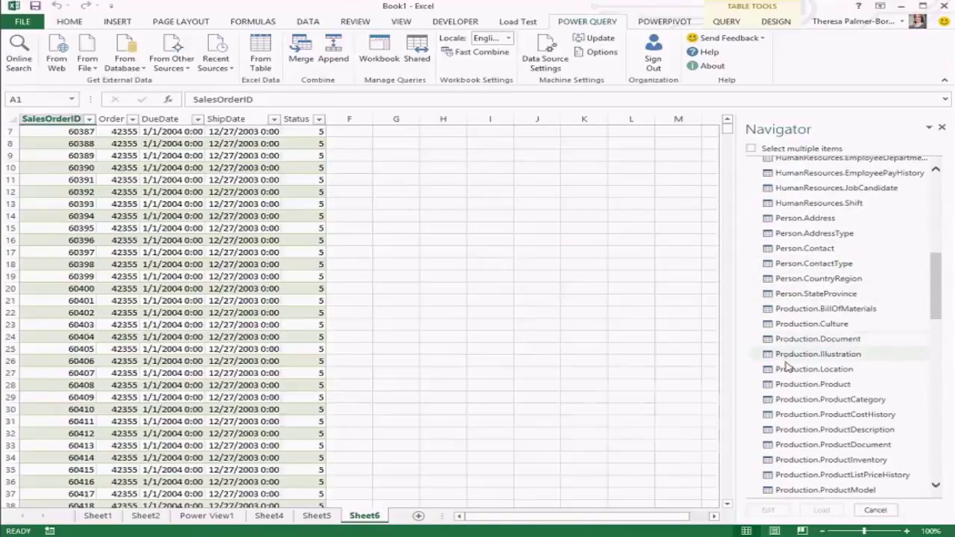
scroll(787, 372, down, 6)
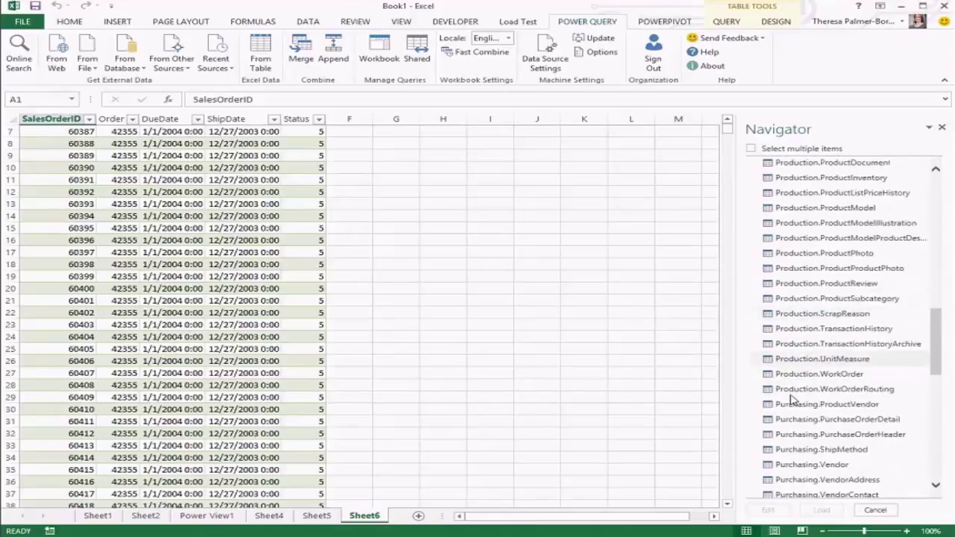
scroll(790, 400, down, 4)
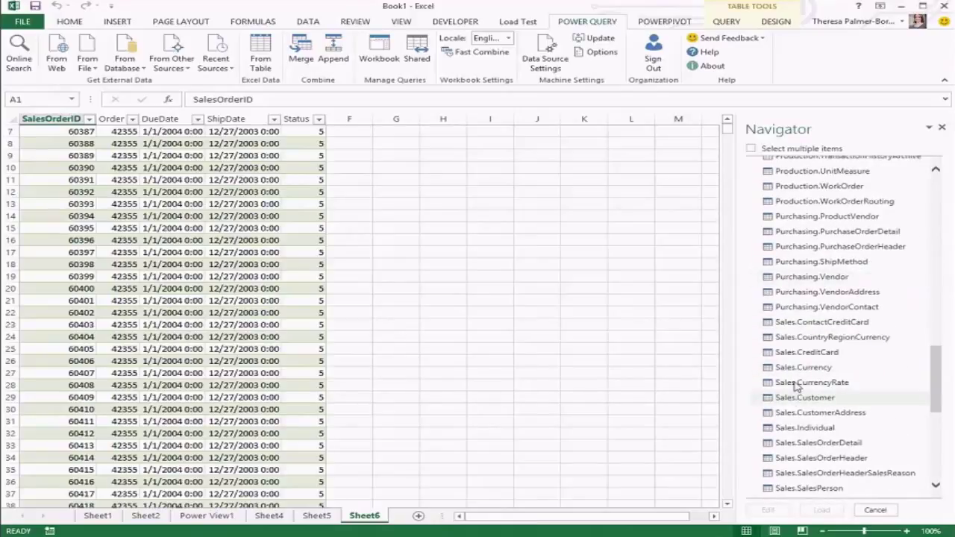
mouse_move(804, 413)
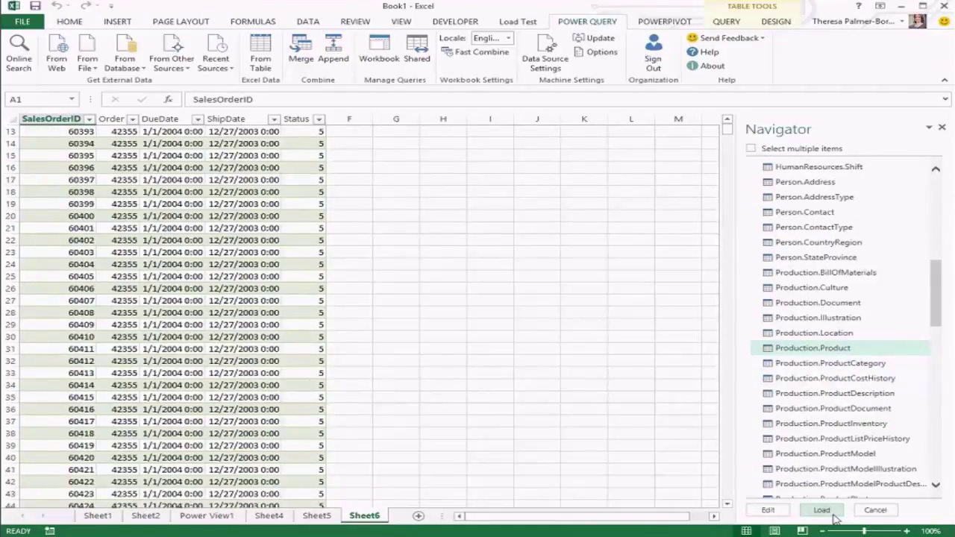
click(768, 510)
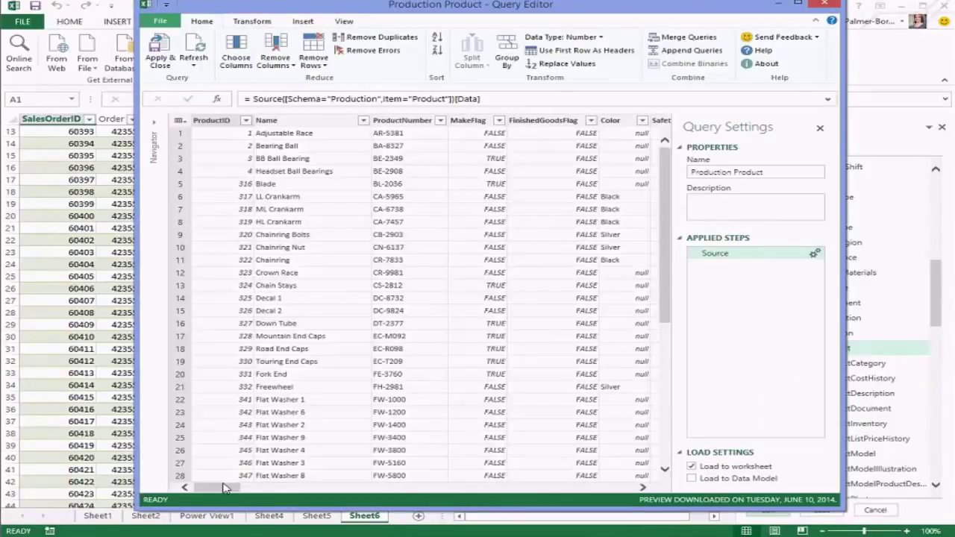
Step: Expand all columns of Production.BillOfMaterials(ProductID) in the product query and load the result into the worksheet
mouse_move(222, 487)
mouse_down()
mouse_move(452, 497)
mouse_move(410, 497)
mouse_move(418, 498)
mouse_up()
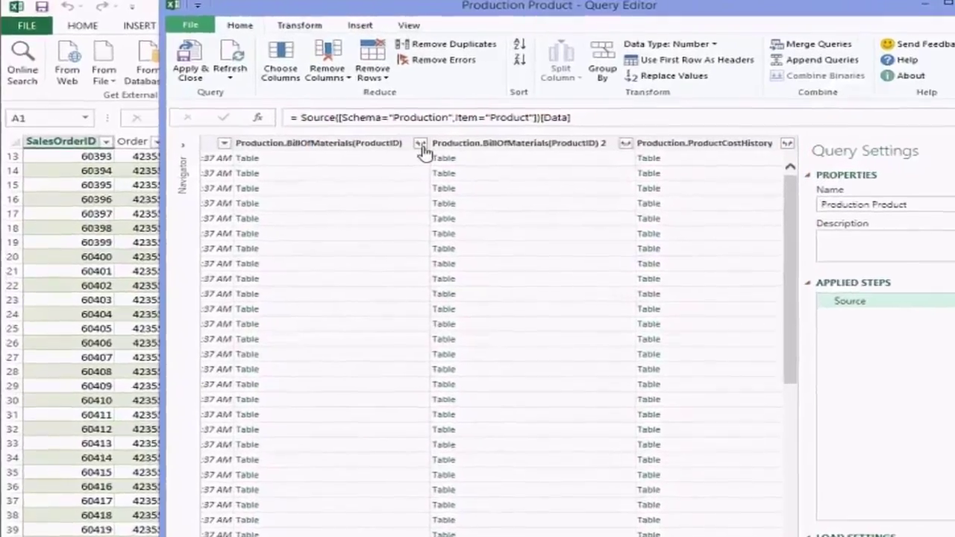
click(420, 144)
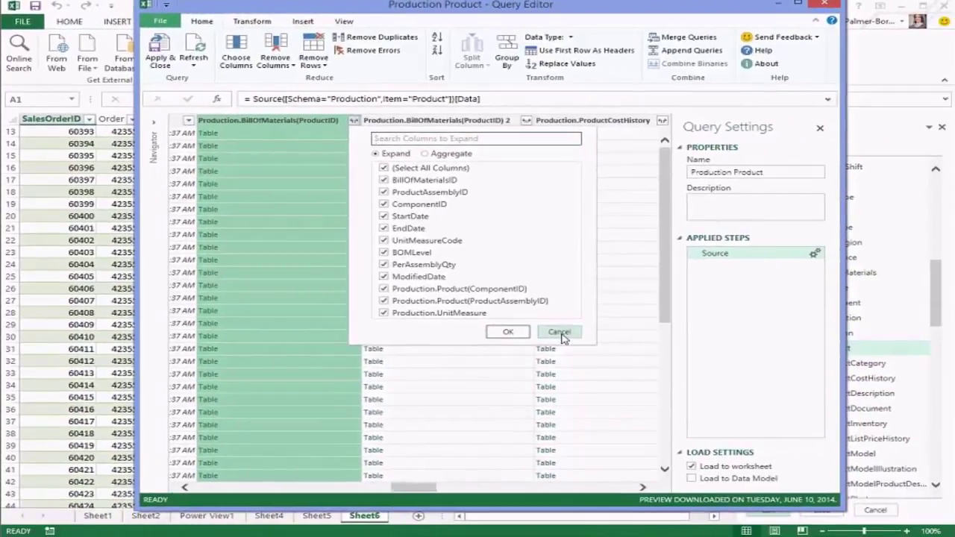
key(Return)
drag(335, 486, 203, 485)
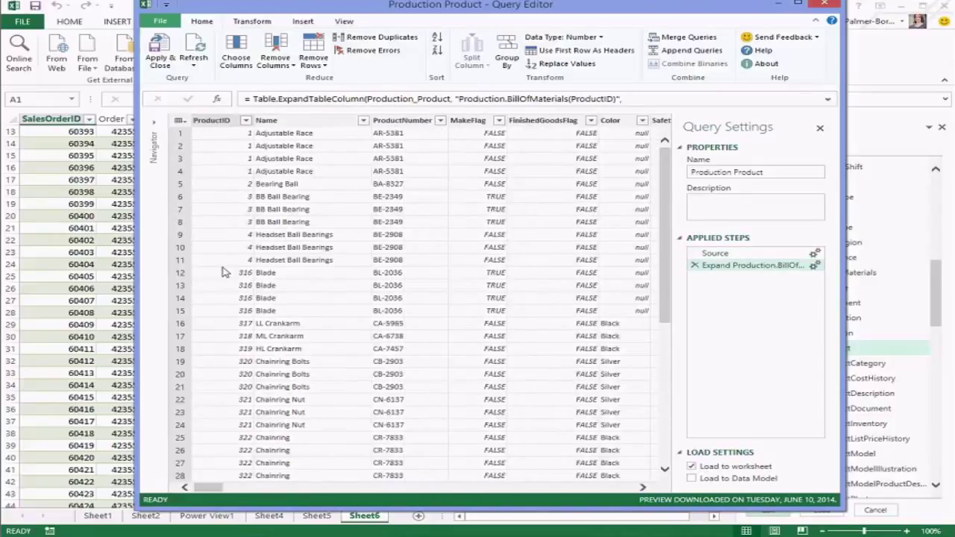
click(160, 56)
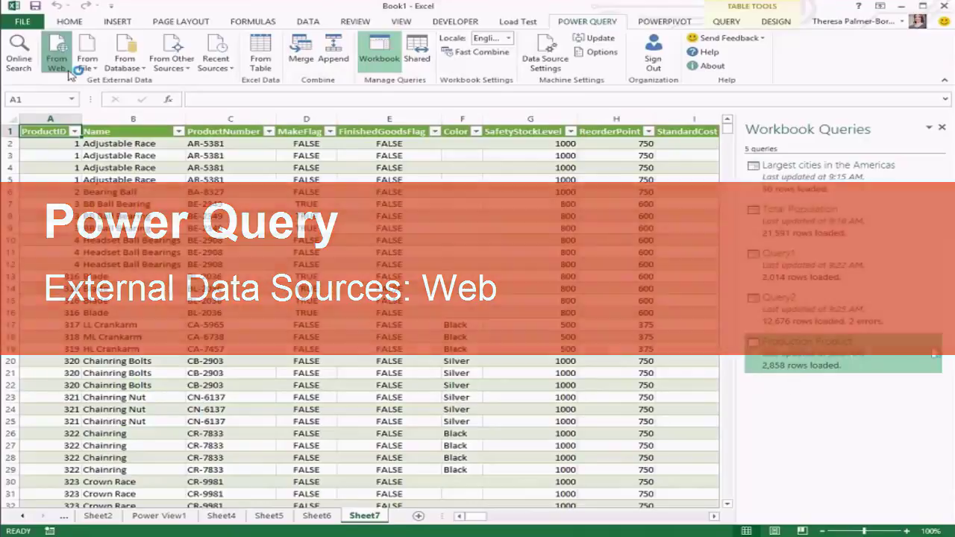
Step: Create a new web query from the copied spreadsheets.google.com spreadsheet URL
click(57, 58)
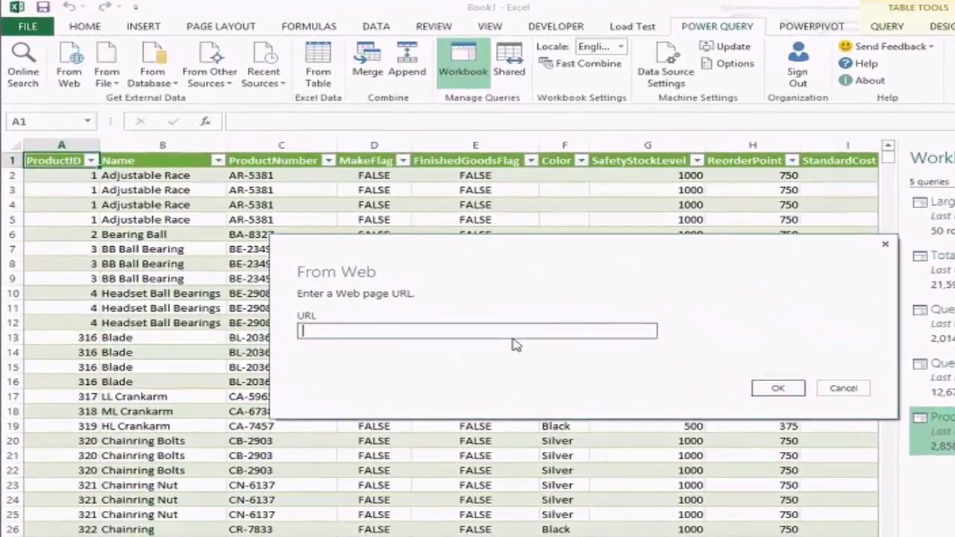
key(ctrl+v)
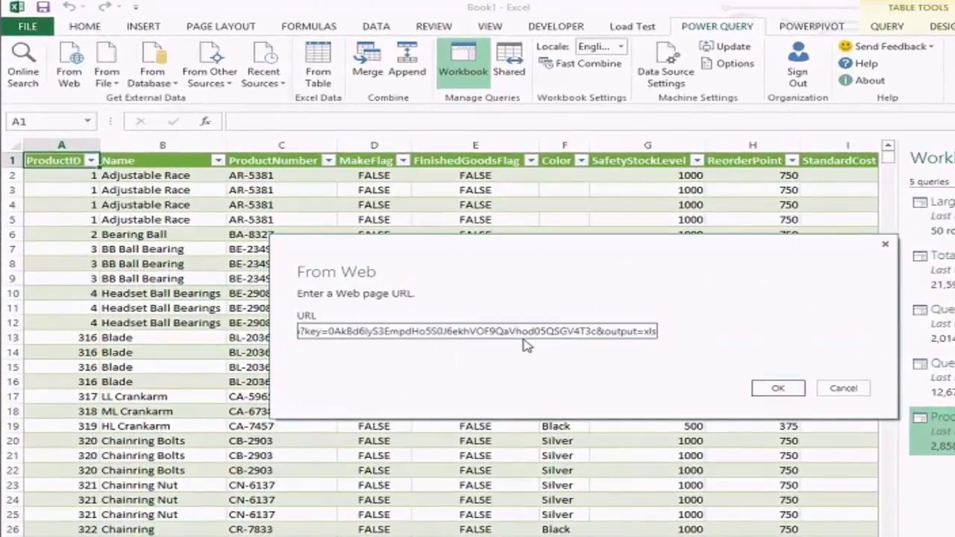
drag(461, 332, 224, 334)
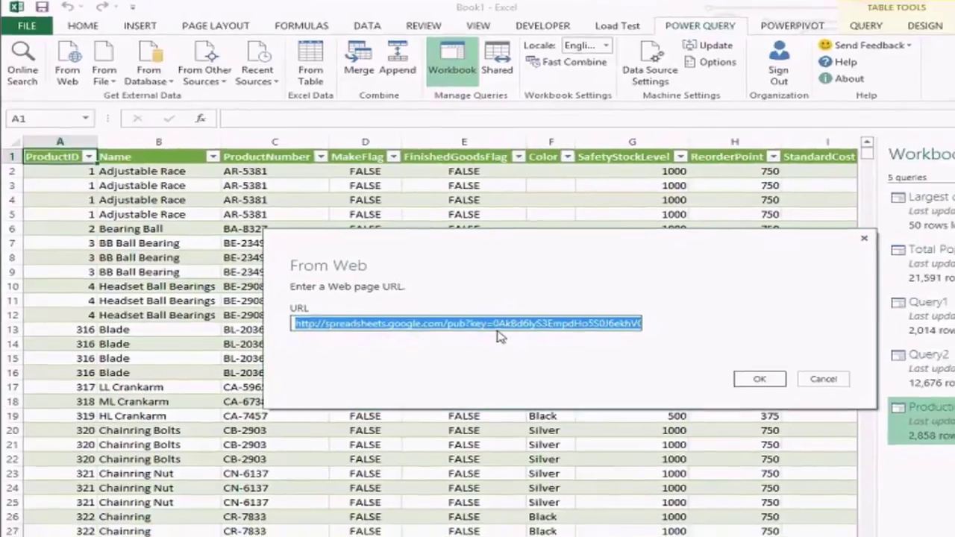
click(777, 388)
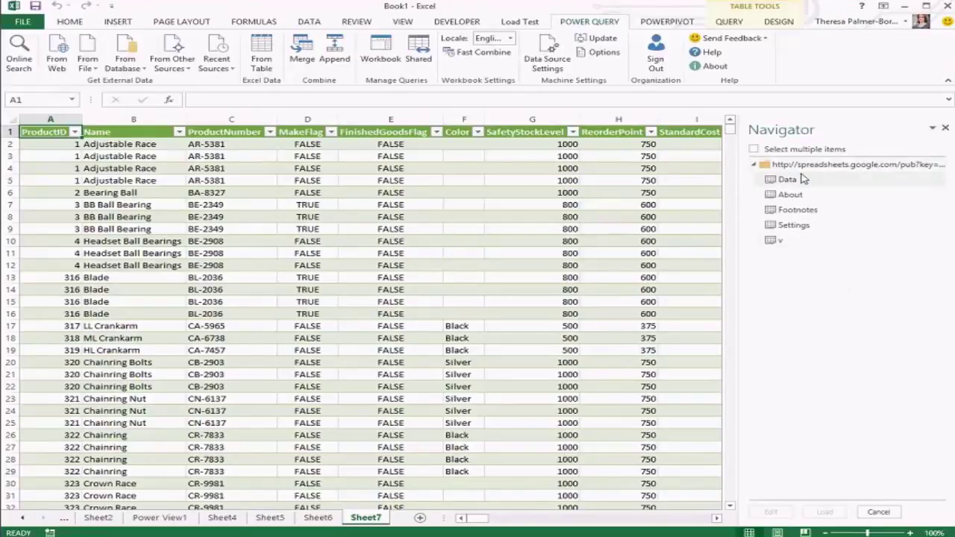
Step: Preview the web spreadsheet's sheets, open the Data sheet in the Query Editor and widen the editor window
mouse_move(793, 185)
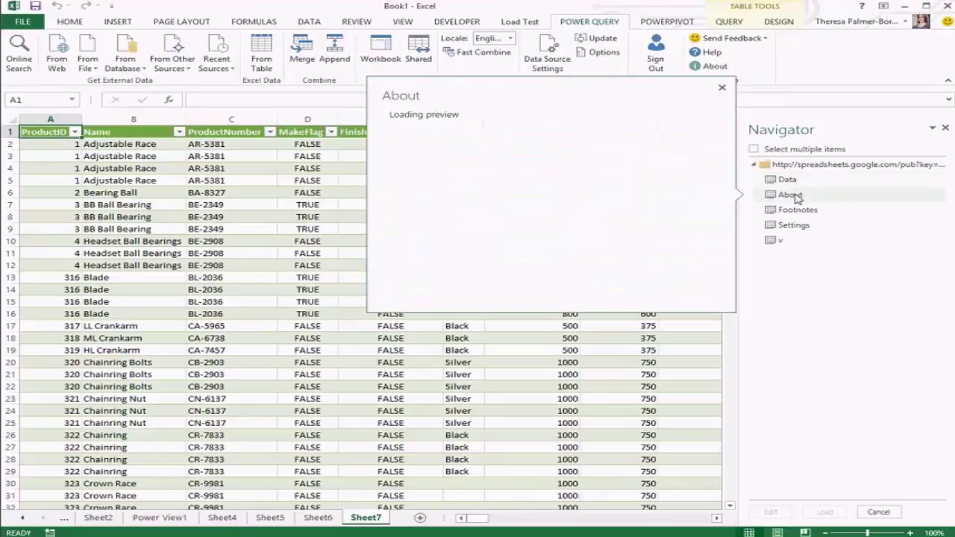
mouse_move(795, 213)
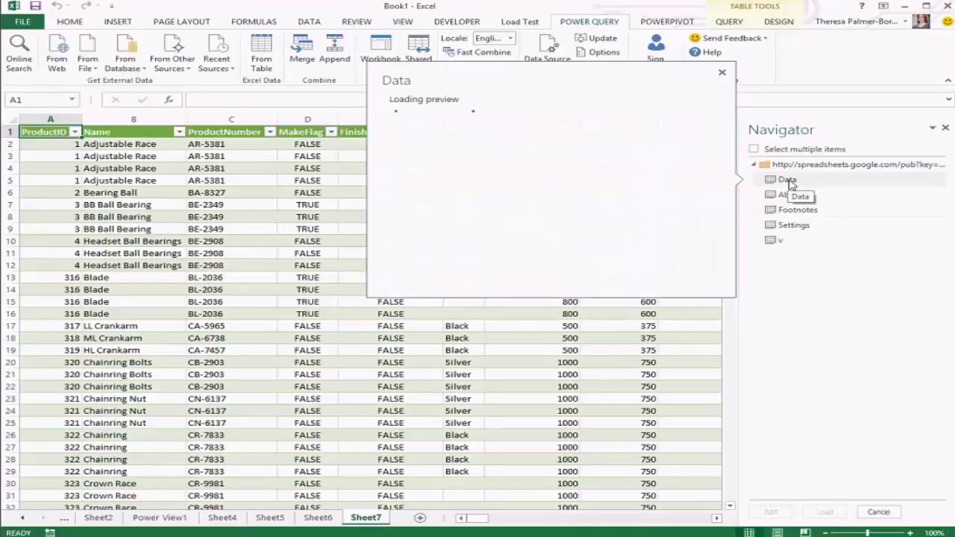
click(799, 183)
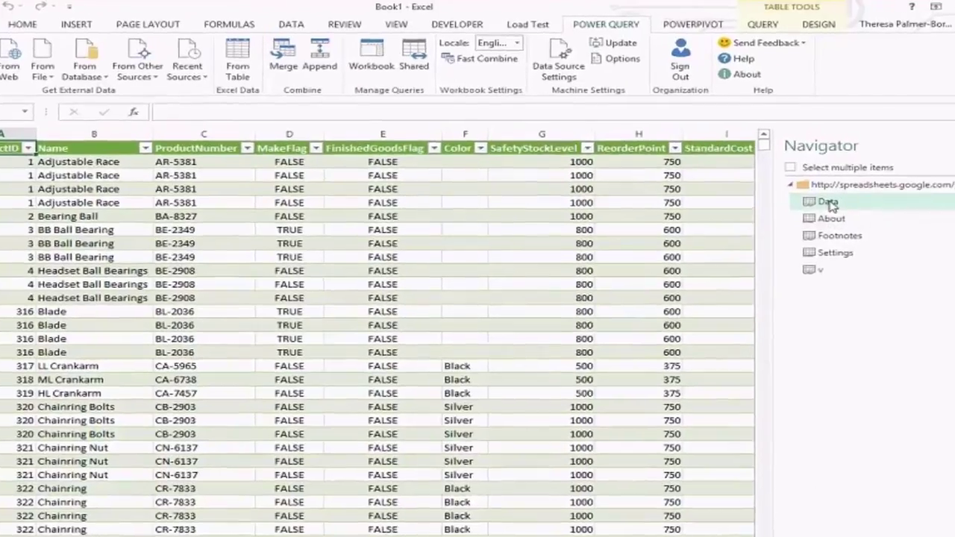
mouse_move(789, 182)
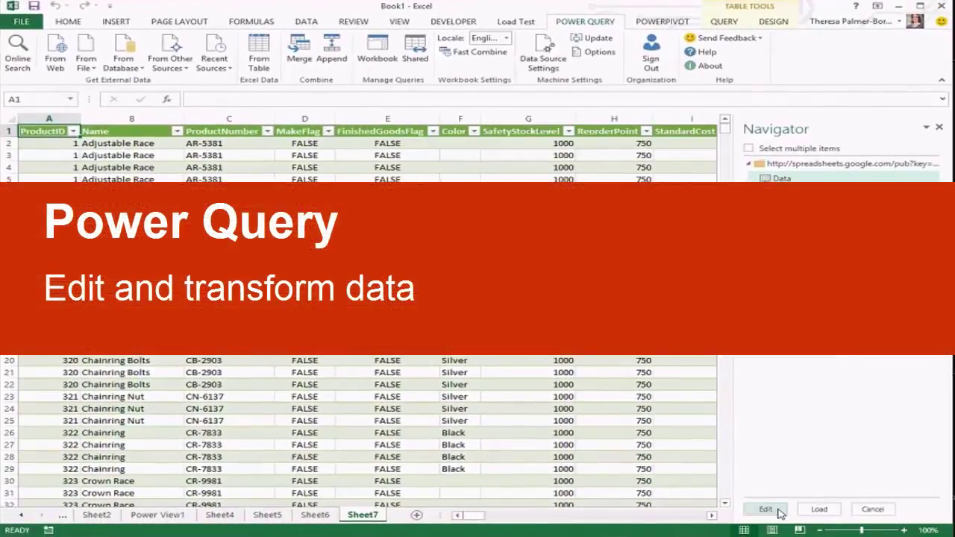
click(766, 508)
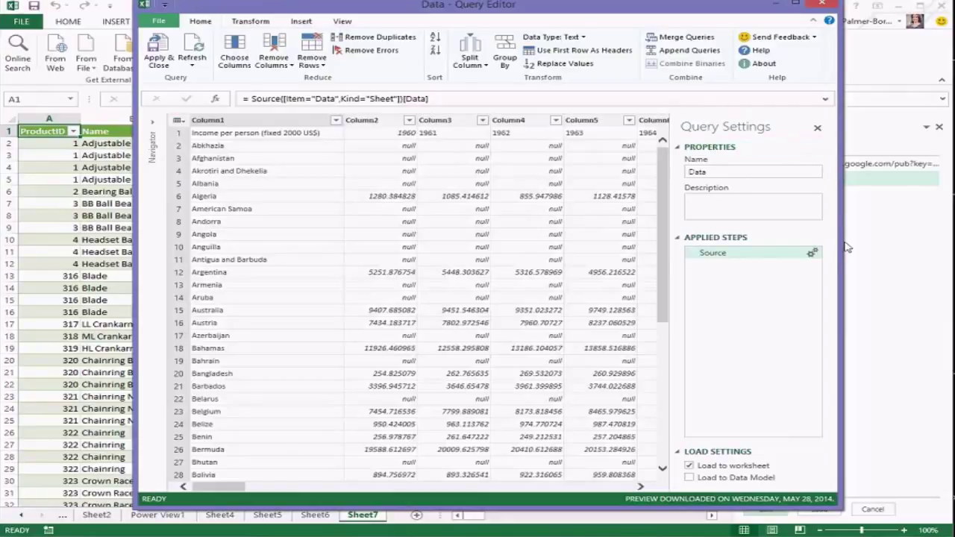
drag(835, 165, 881, 164)
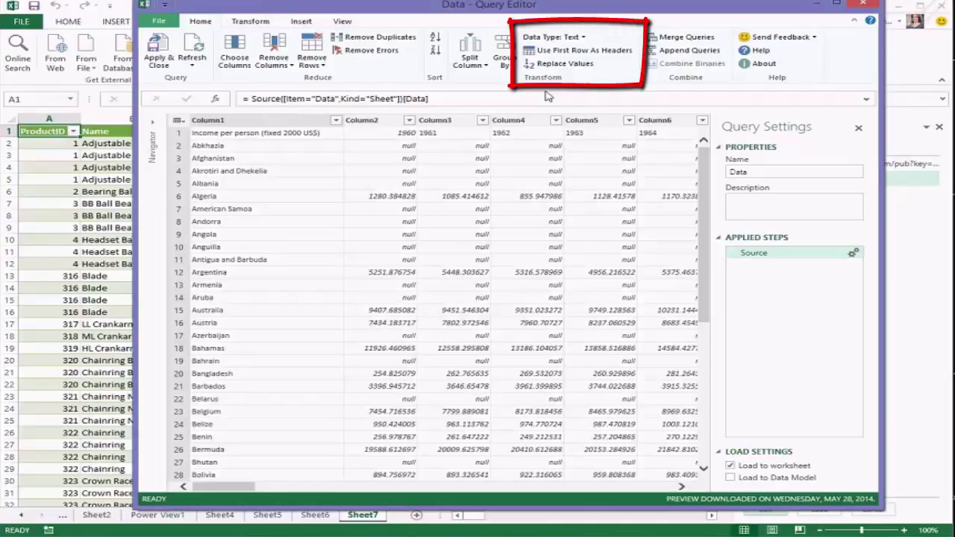
Step: Use the first row as headers and unpivot the year columns from 1960 to 2011
click(630, 57)
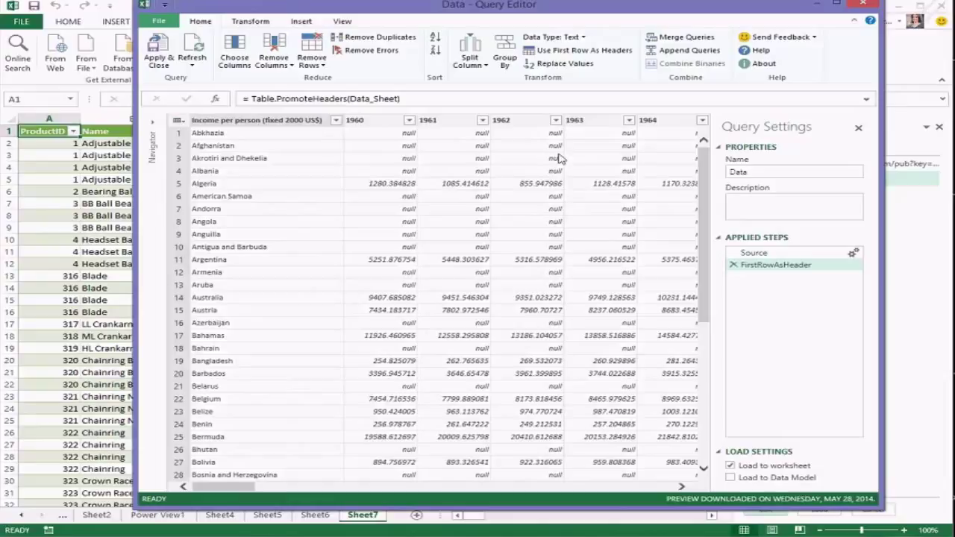
mouse_move(233, 487)
mouse_down()
mouse_move(281, 490)
mouse_move(246, 488)
mouse_up()
click(403, 224)
drag(235, 486, 618, 500)
shift+click(640, 121)
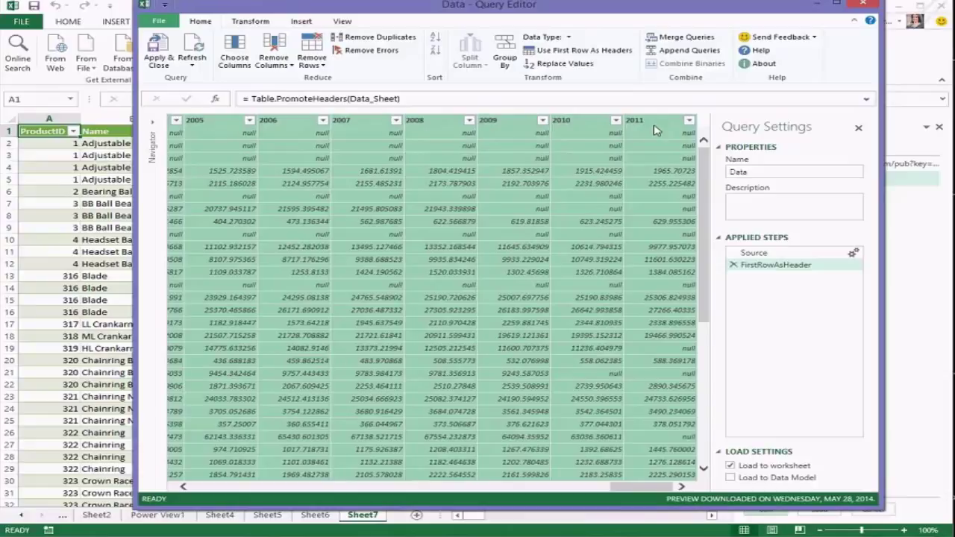
right_click(654, 131)
click(715, 292)
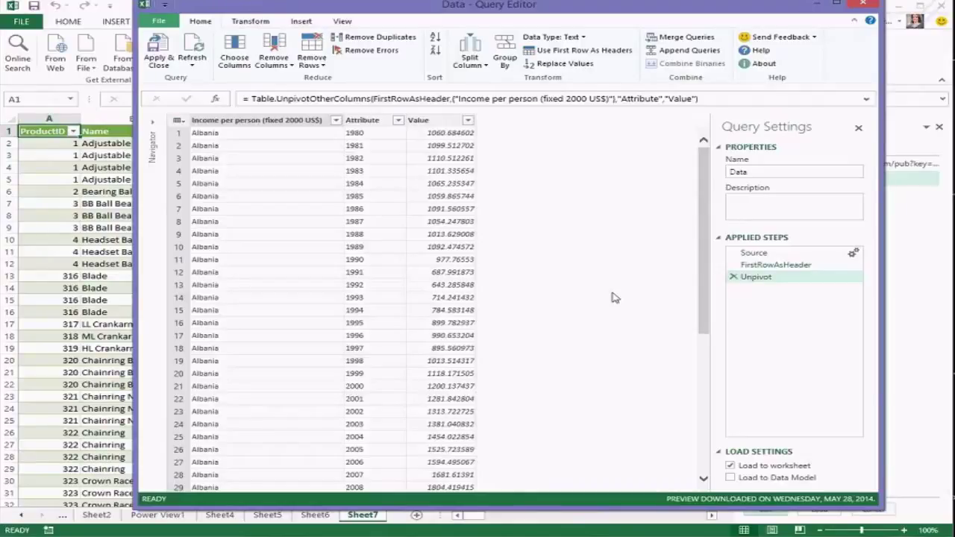
Step: Check the text filter options of the Attribute column and change its data type to Number
click(398, 121)
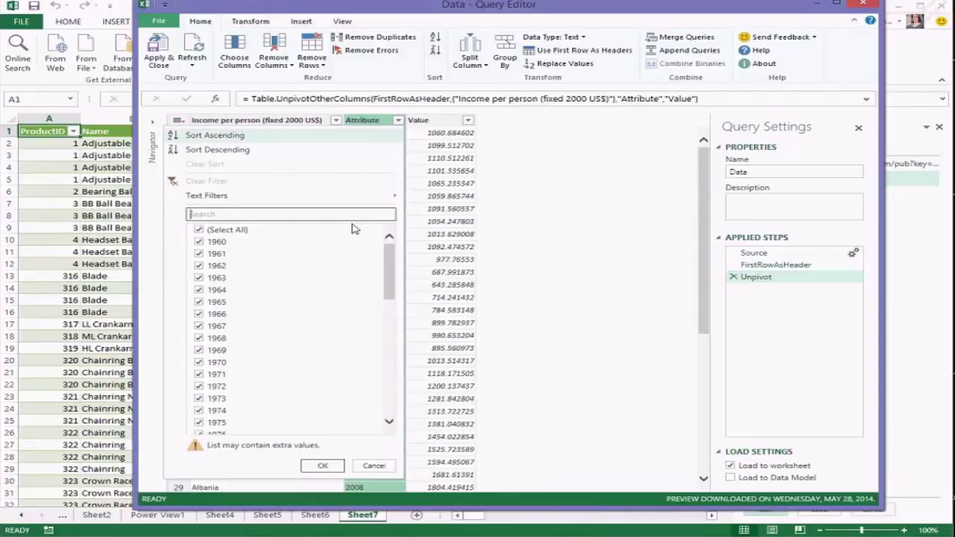
click(548, 173)
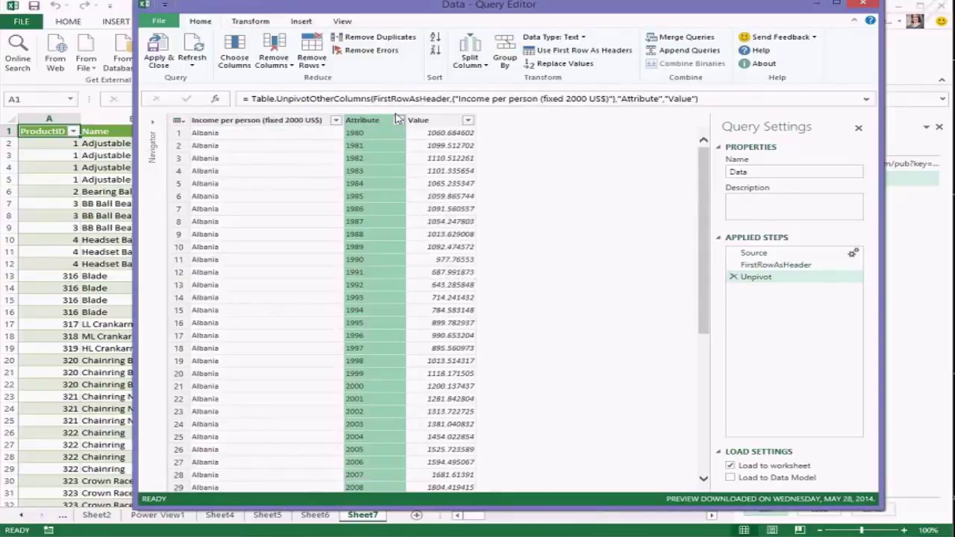
click(573, 37)
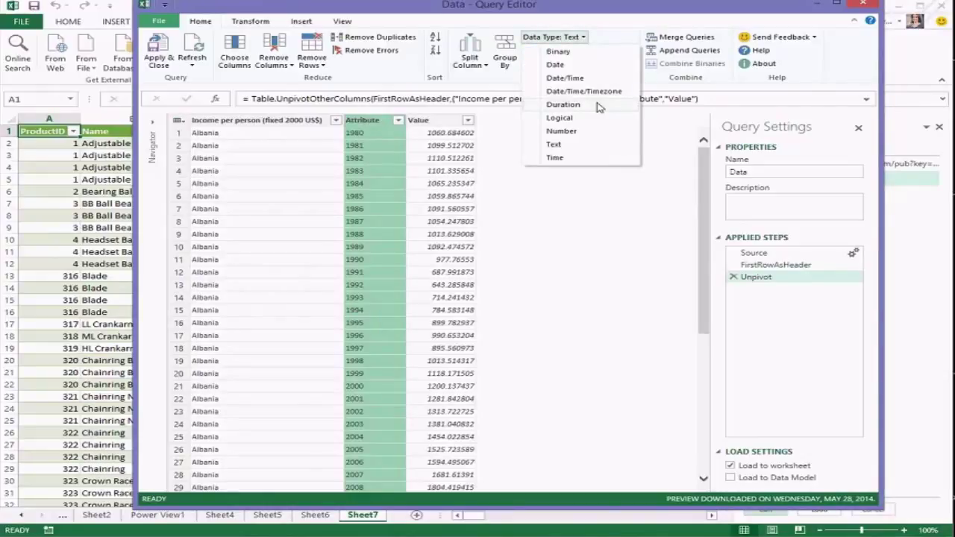
click(561, 130)
Step: Filter the Attribute column to values greater than 1990 and compare the ChangedType and FilteredRows applied steps
click(397, 120)
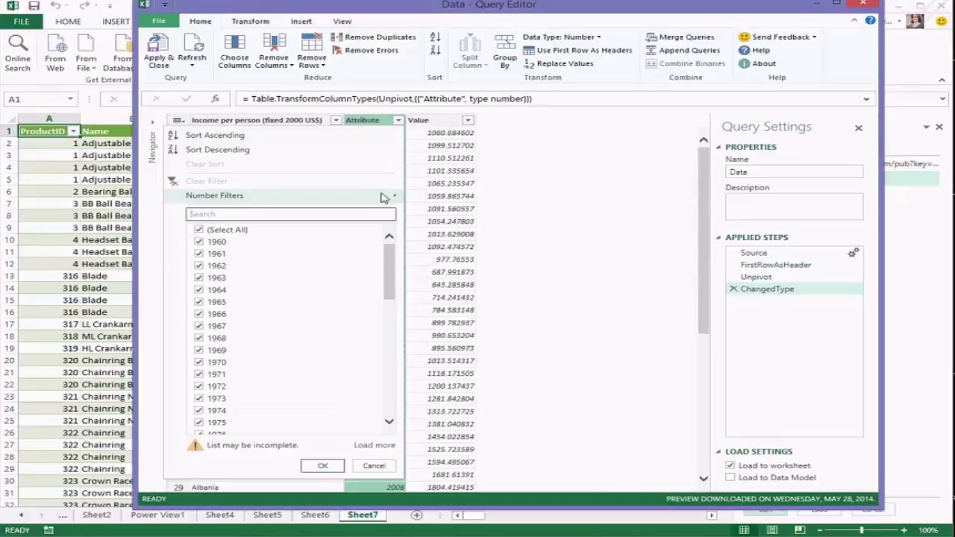
mouse_move(383, 197)
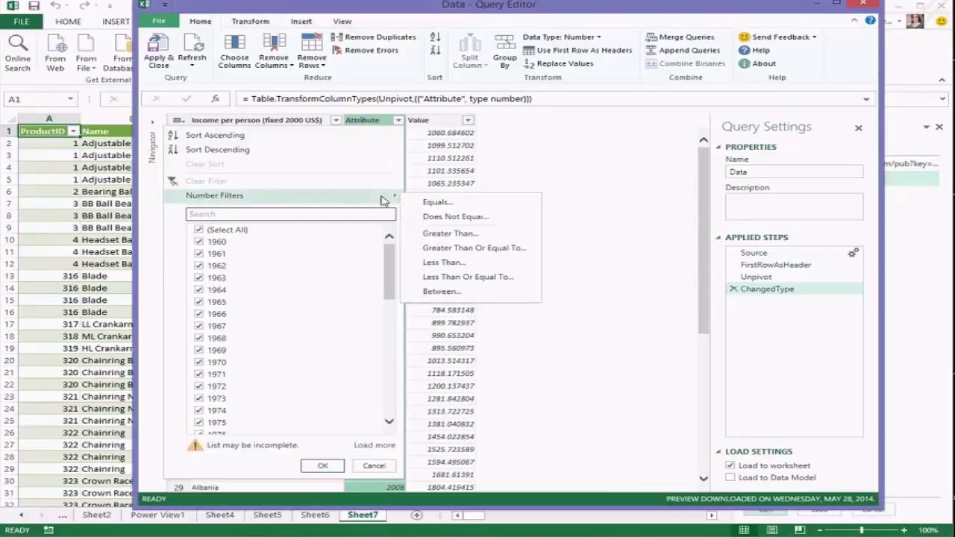
click(492, 233)
text(1990)
key(Return)
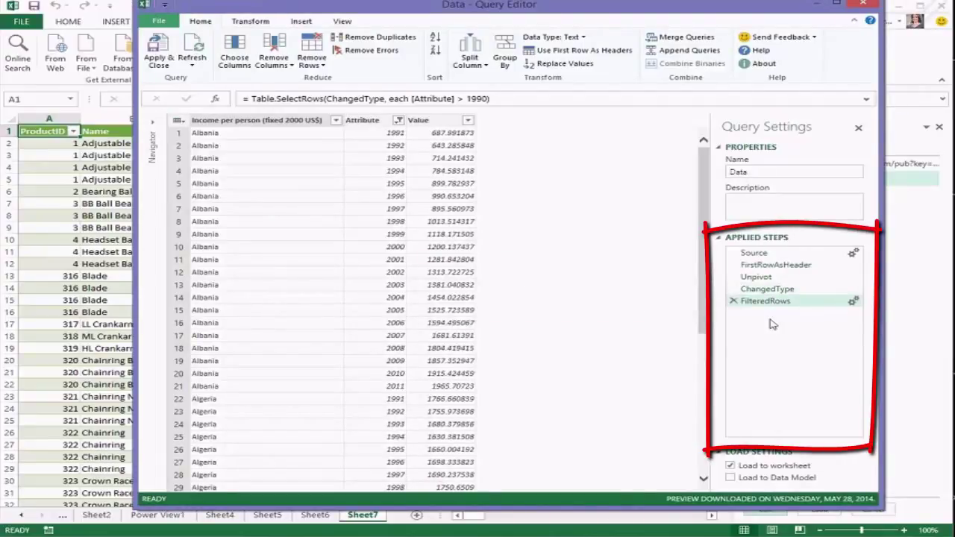
click(789, 287)
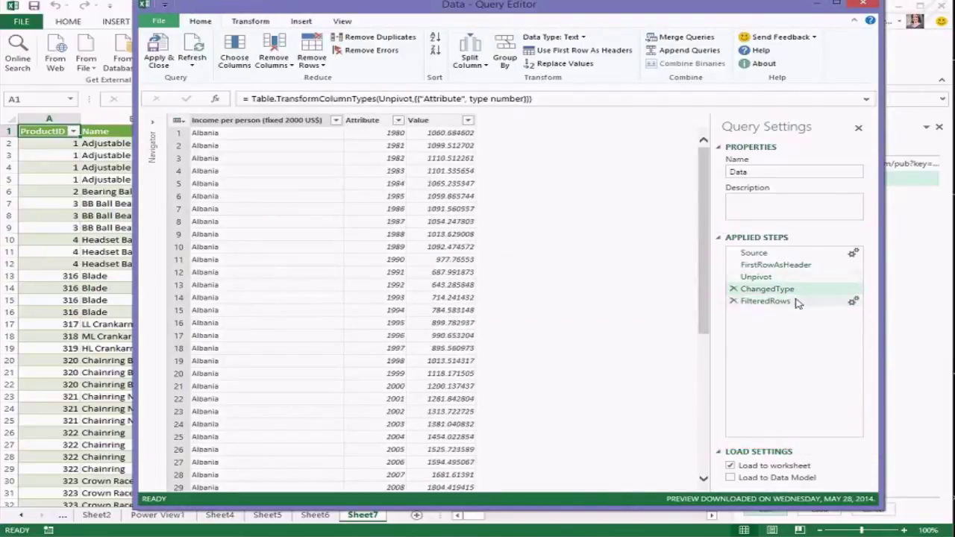
click(797, 302)
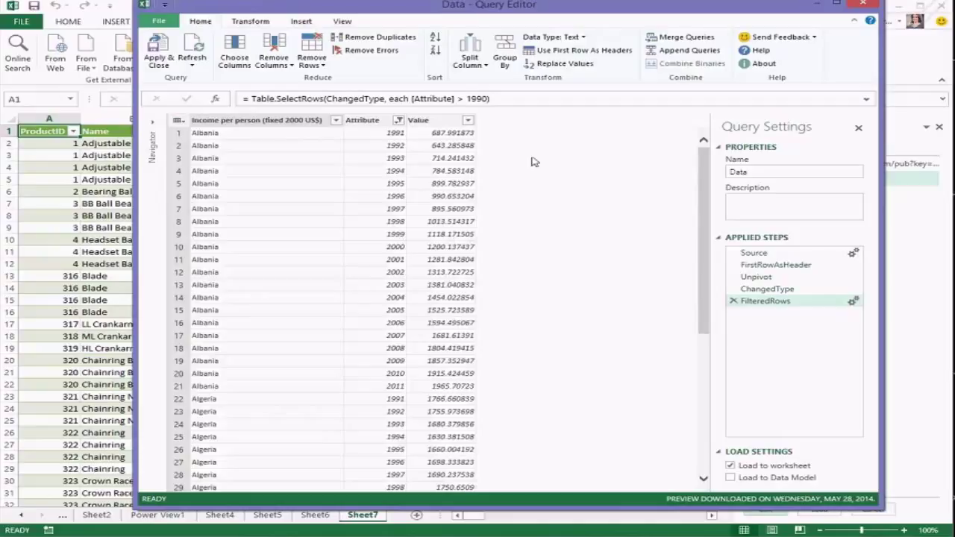
Step: Rename the "Income per person (fixed 2000 US$)" column as Country
click(322, 122)
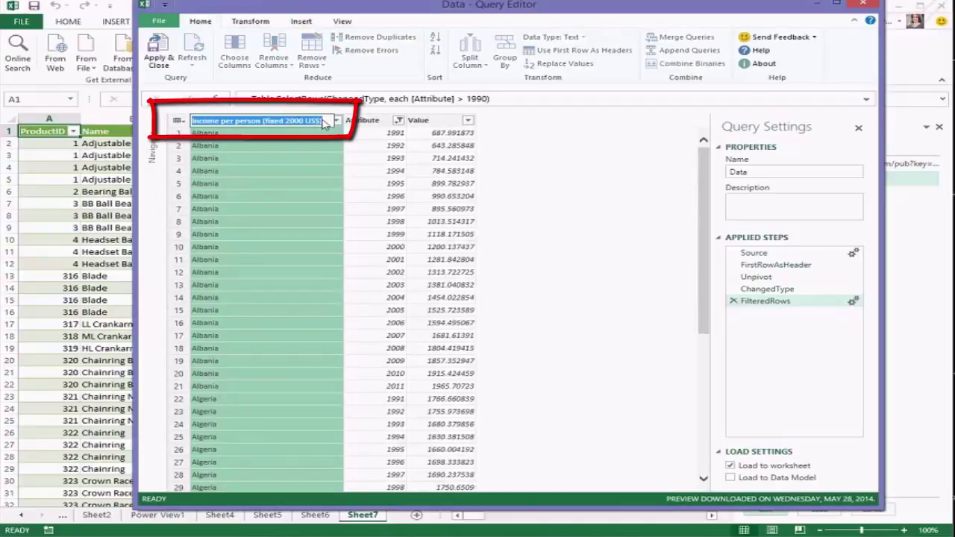
text(Country)
key(Return)
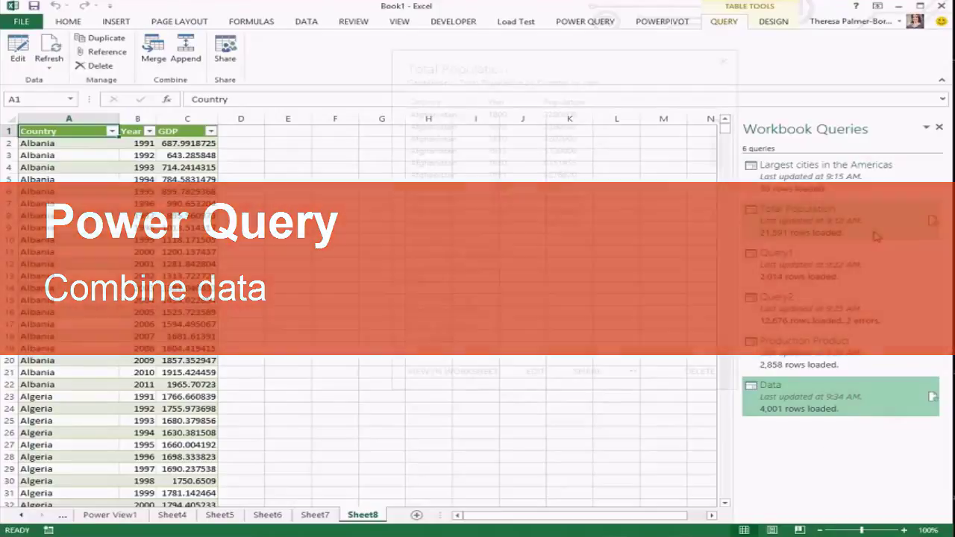
Step: Start a merge of the Data query with Total Population as the second table
mouse_move(874, 234)
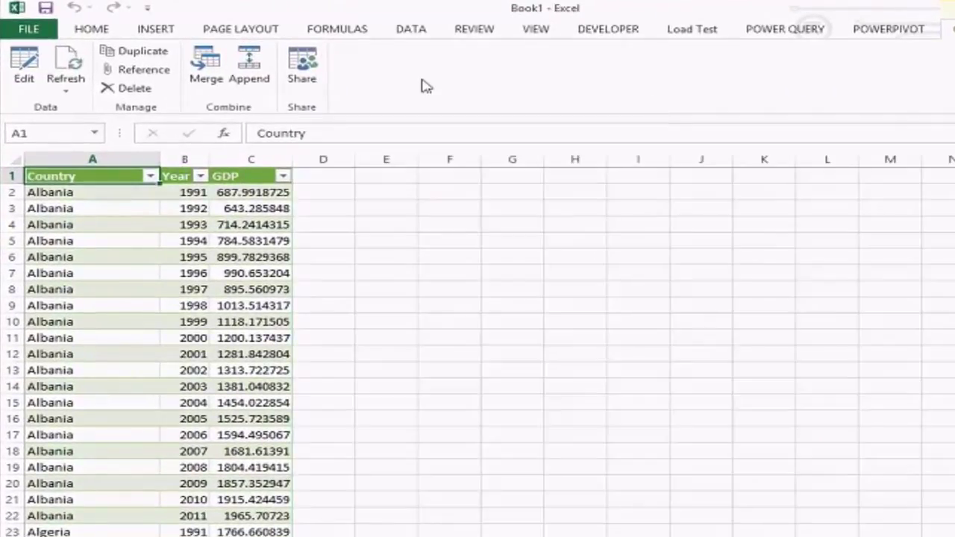
click(206, 71)
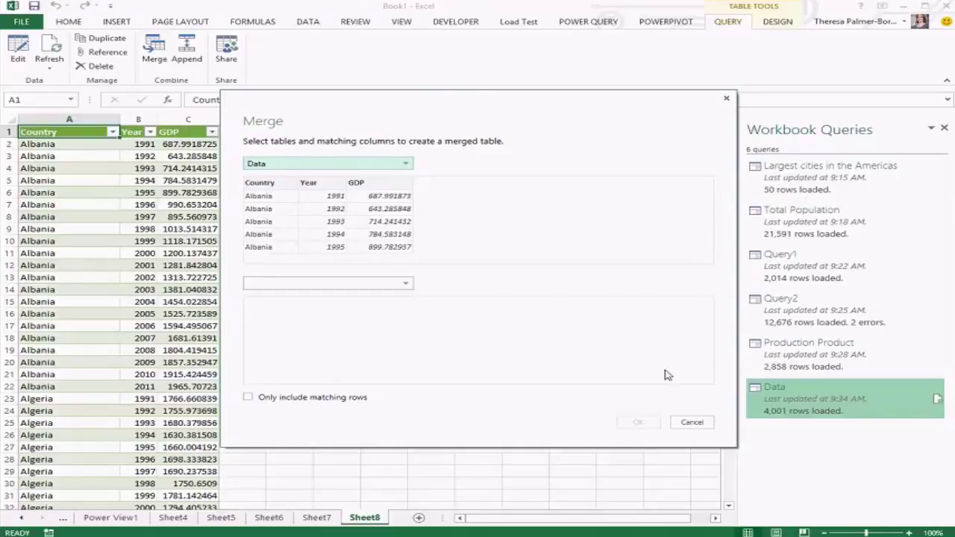
click(405, 287)
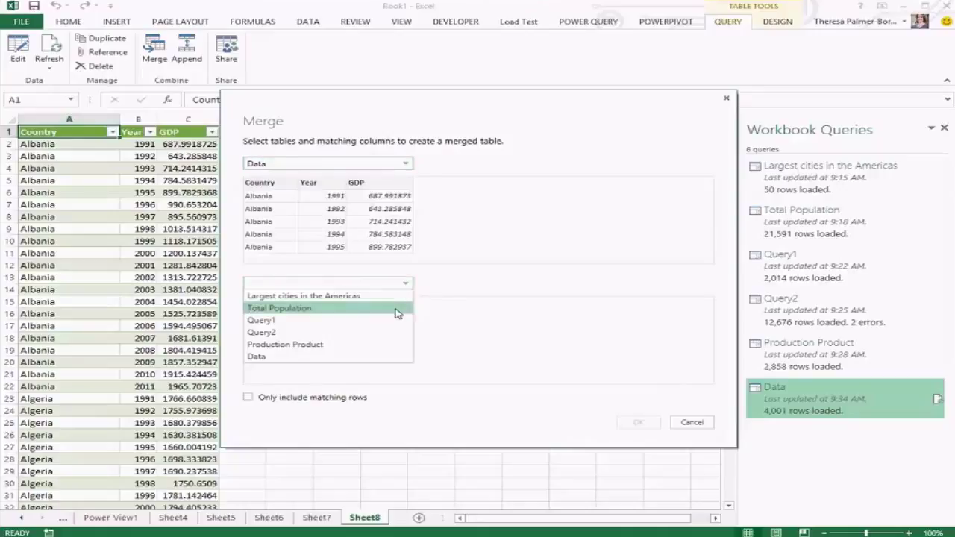
click(396, 314)
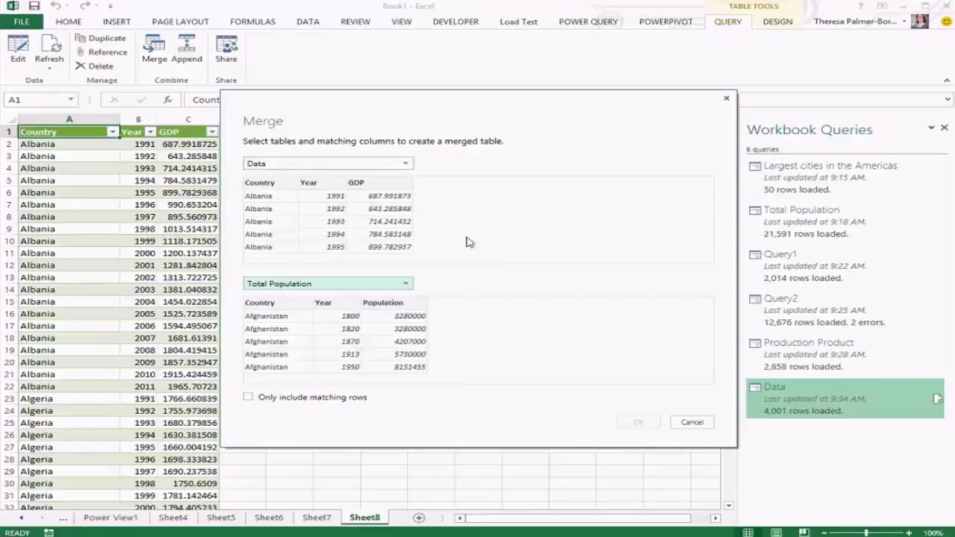
Step: Match both tables on Country and Year, include only matching rows, and create the merged query
click(285, 192)
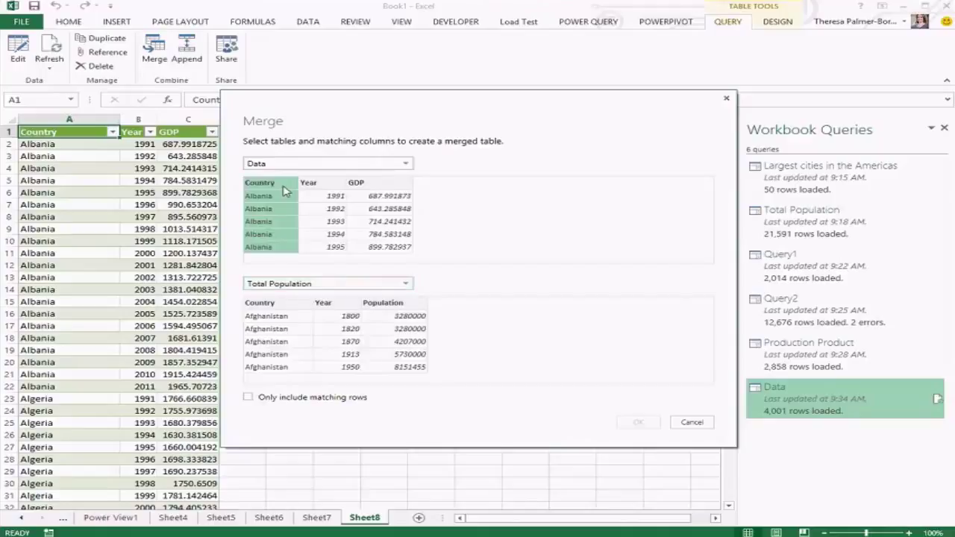
ctrl+click(334, 188)
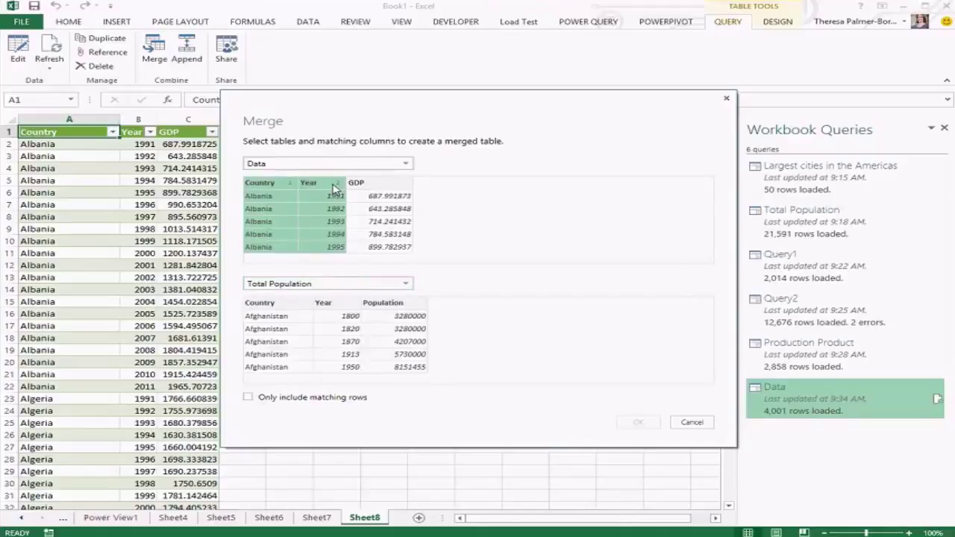
click(297, 306)
ctrl+click(351, 306)
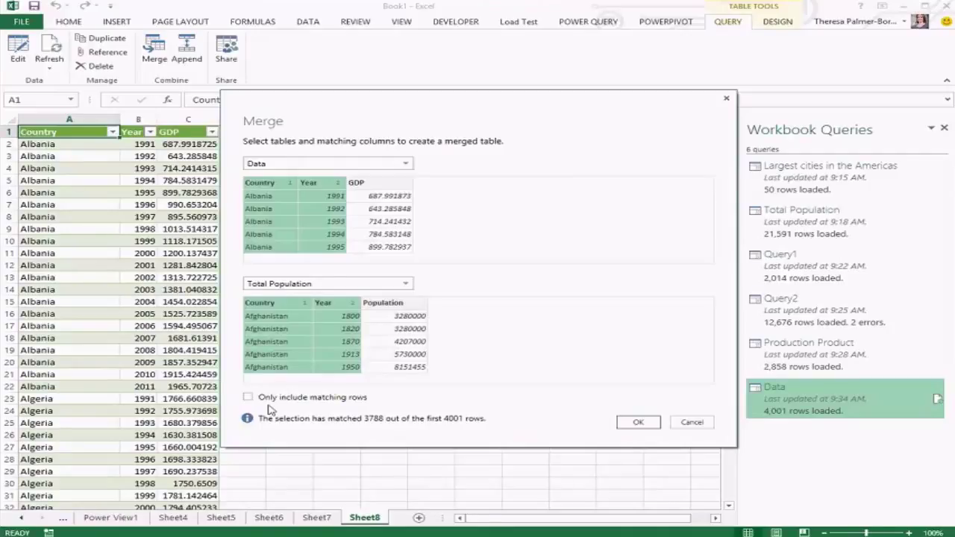
click(308, 397)
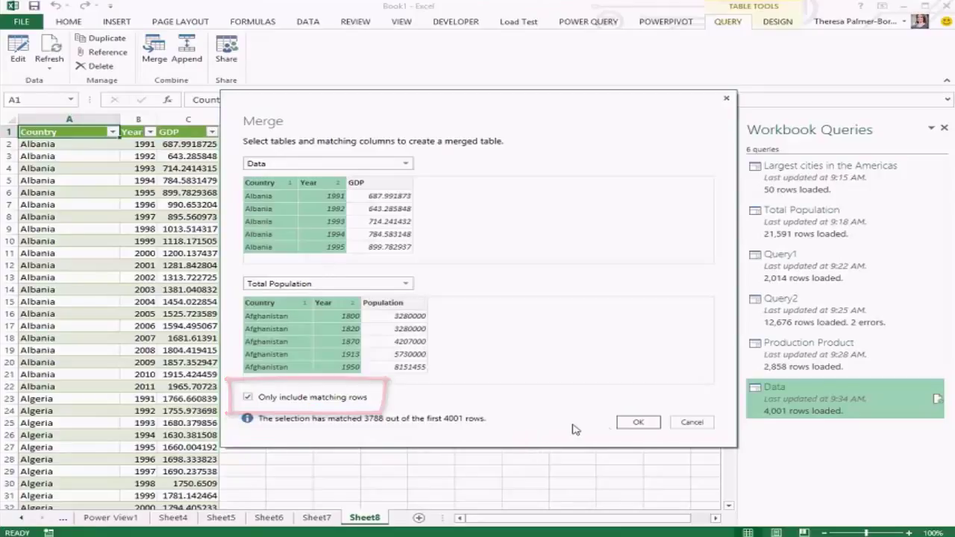
click(636, 422)
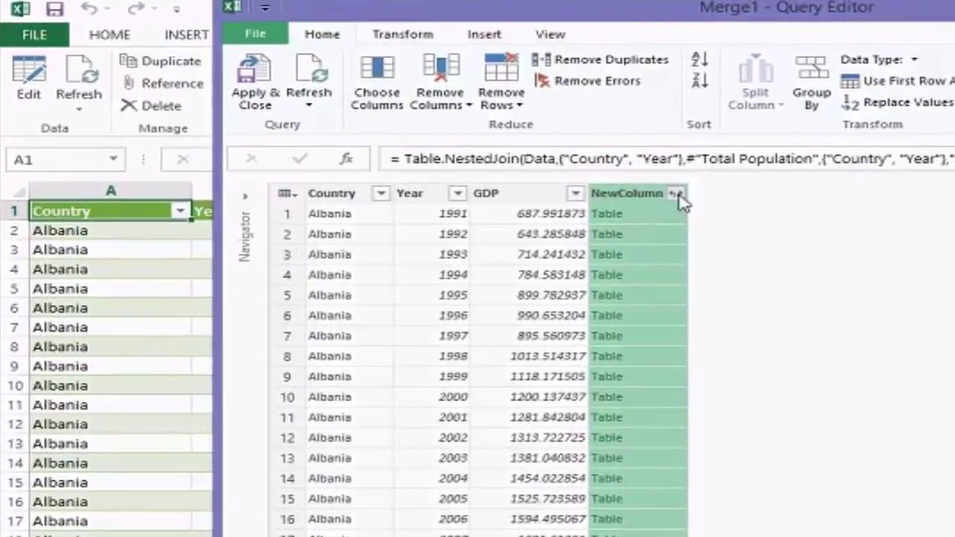
Step: Expand NewColumn with only its Population field and rename the resulting column as Population
click(592, 170)
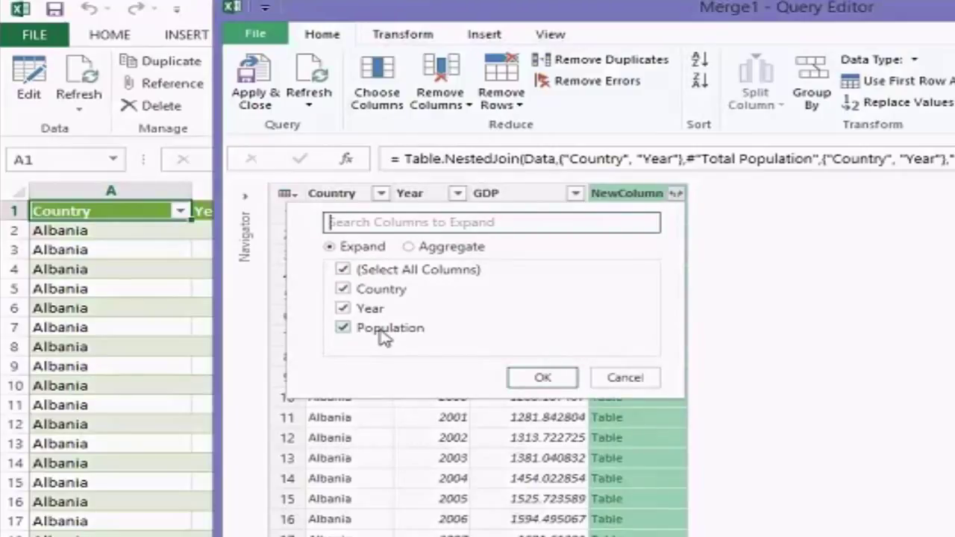
click(342, 269)
click(344, 328)
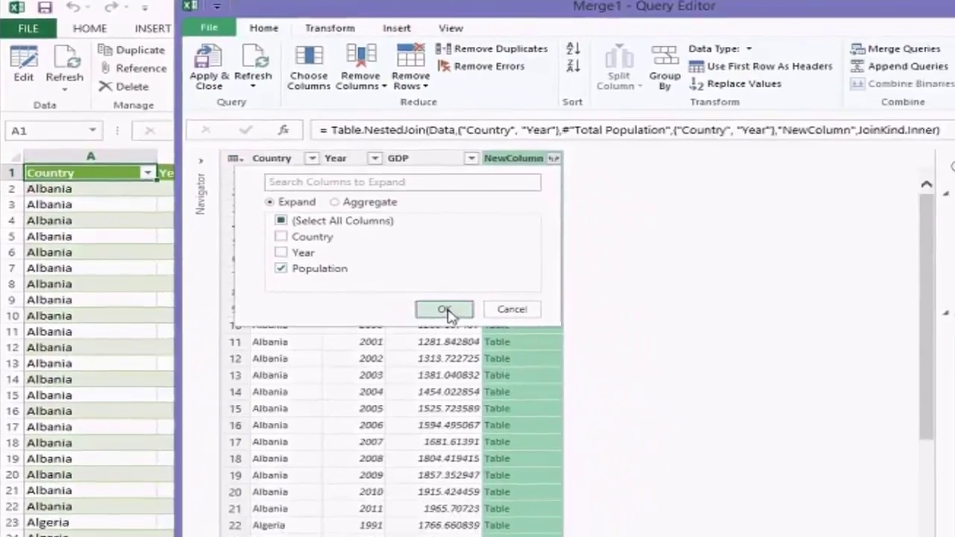
click(522, 376)
click(423, 123)
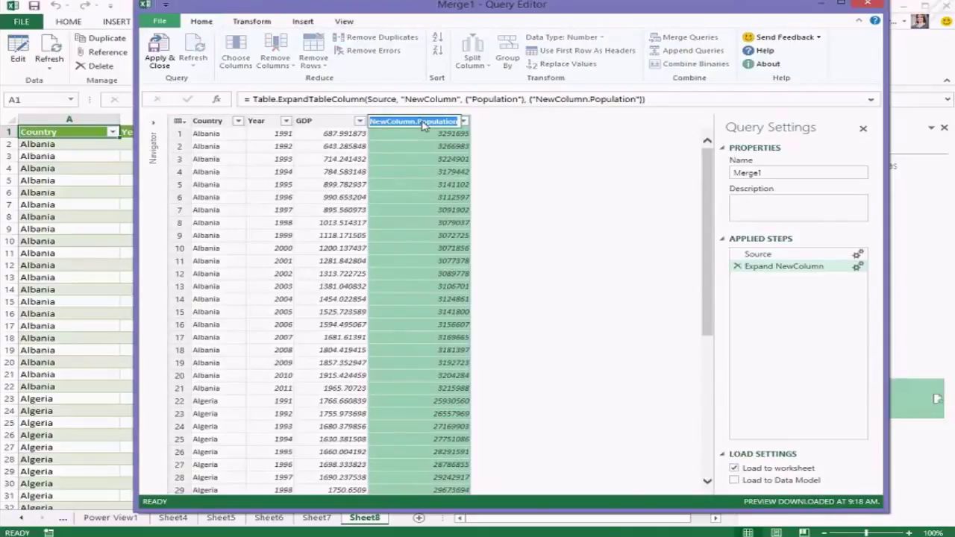
text(Population)
key(Return)
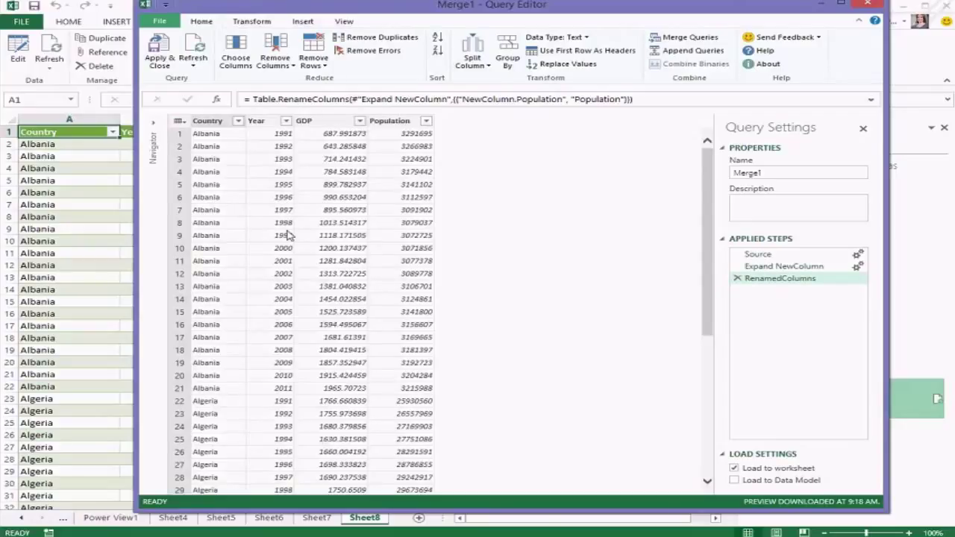
Step: Review the column settings of the Expand NewColumn step without changes and return to the RenamedColumns step
click(850, 268)
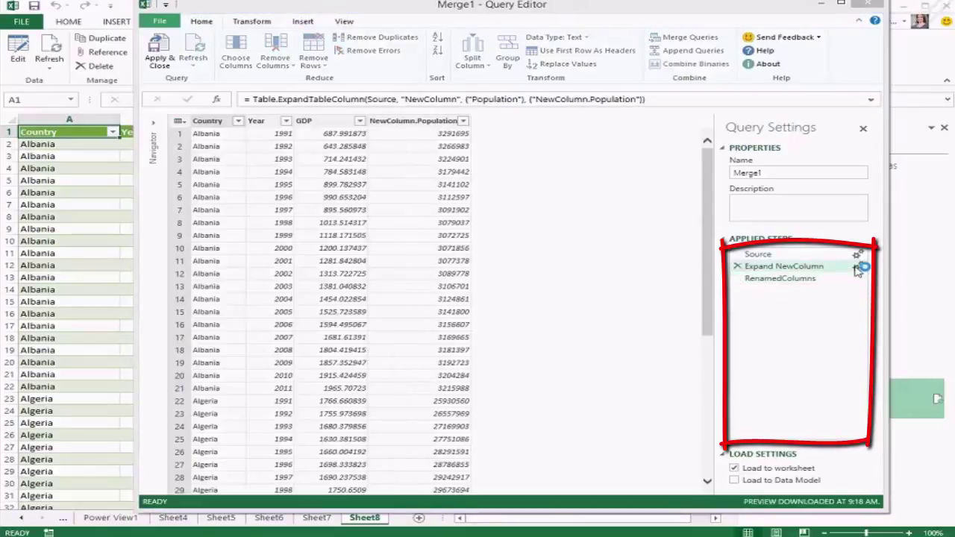
click(861, 267)
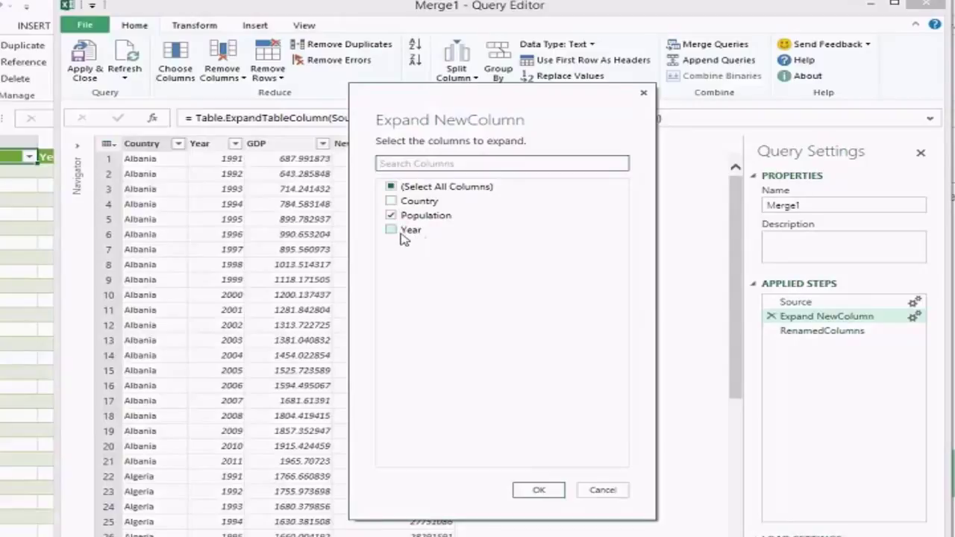
click(602, 491)
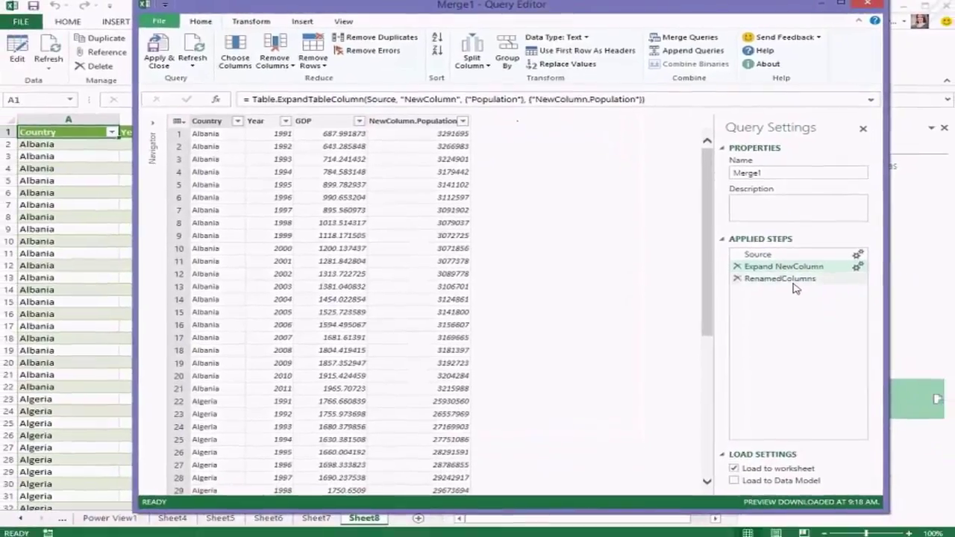
click(815, 306)
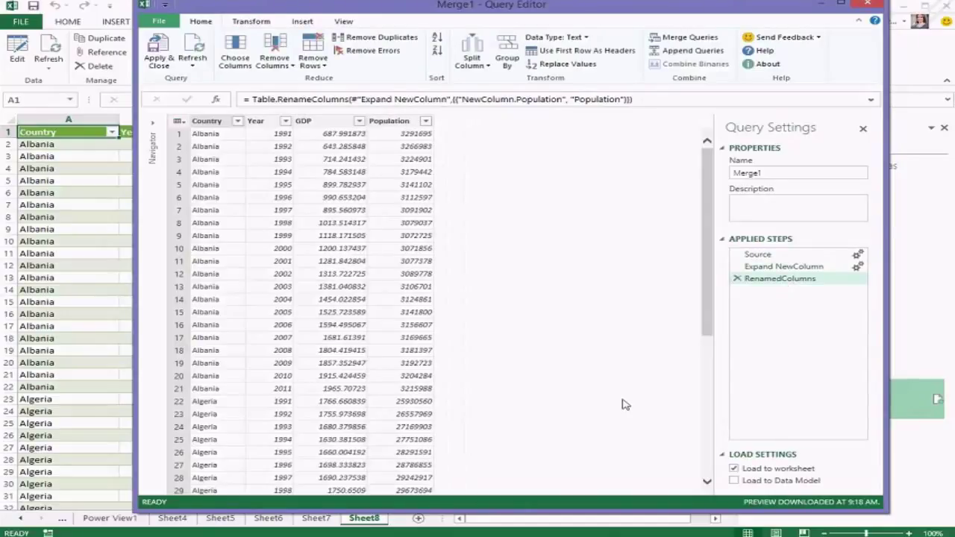
Step: Apply the merged query to load it into a worksheet and refresh Merge1 in the workbook queries
click(169, 67)
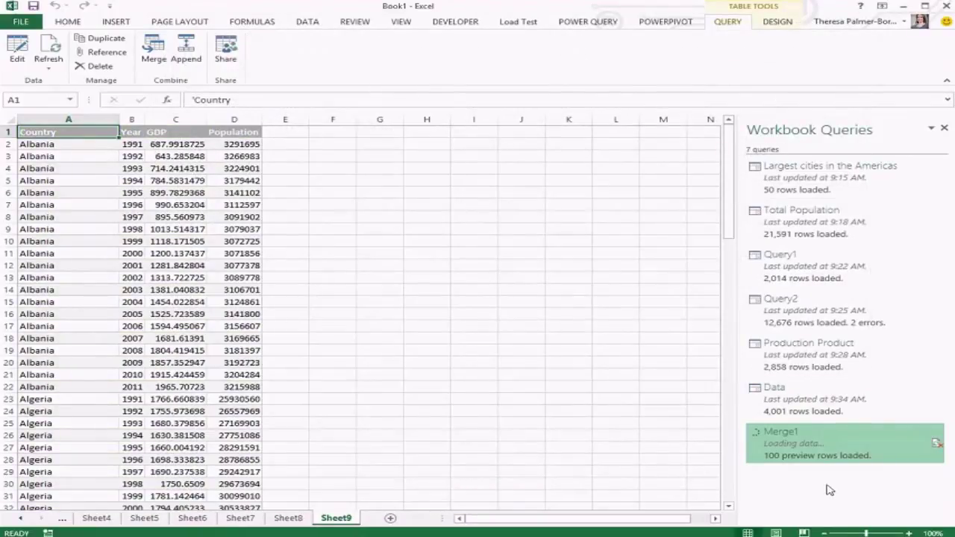
mouse_move(795, 453)
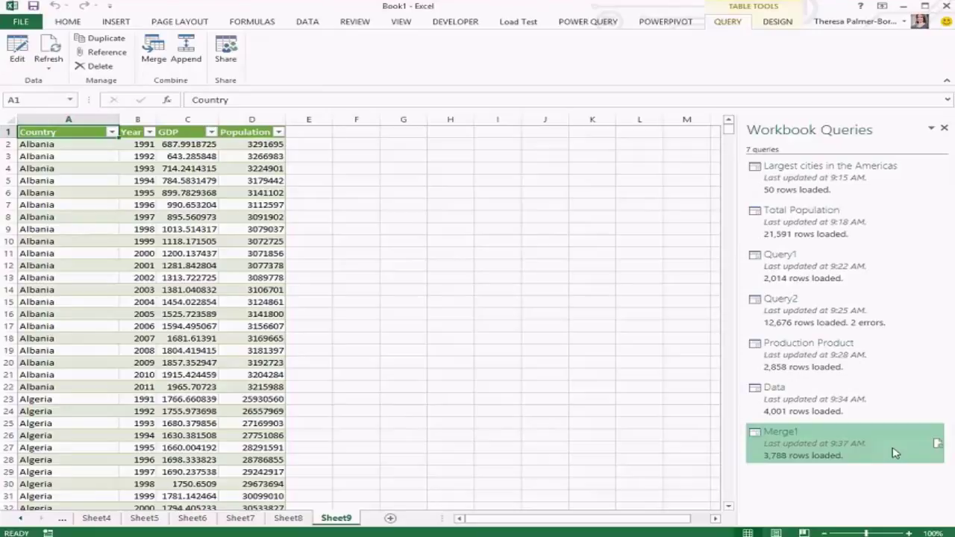
click(936, 445)
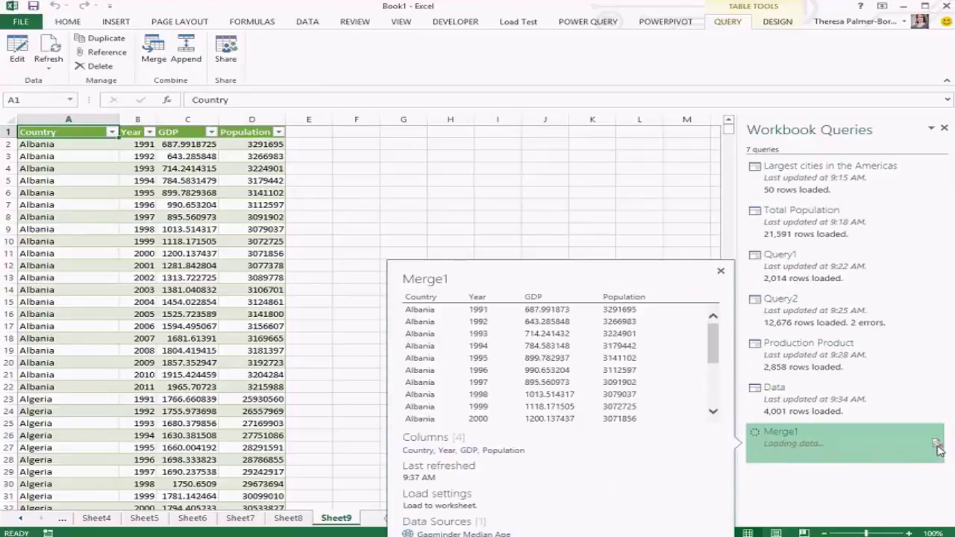